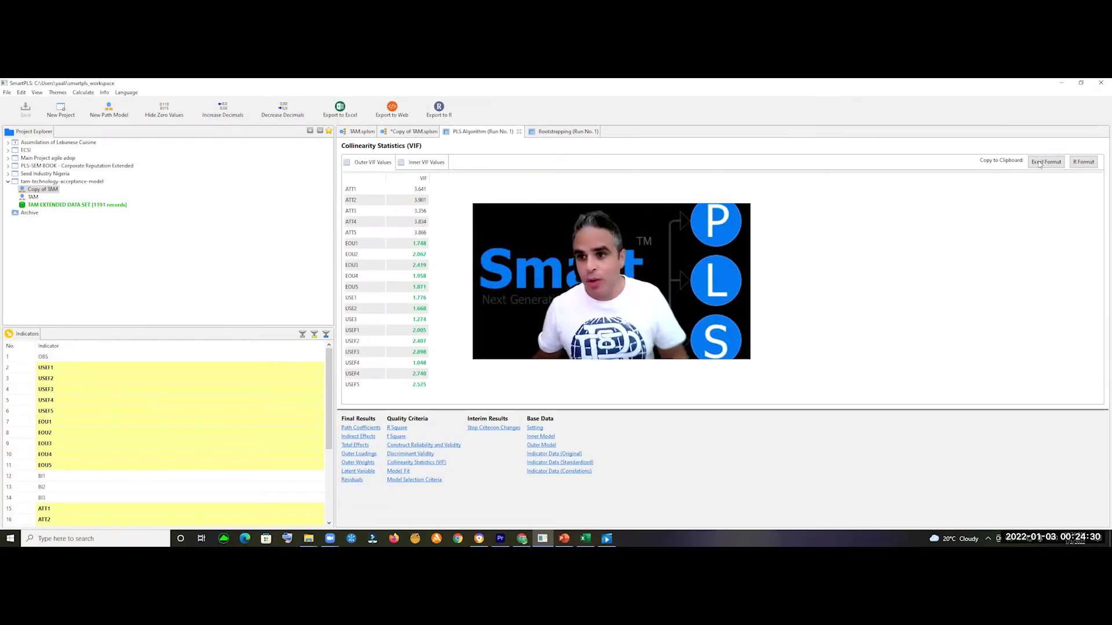
Copy the outer VIF values in Excel format and paste them at cell M5 of the Reporting formative indicators sheet in Excel
{"action": "left_click", "coordinate": [1040, 164]}
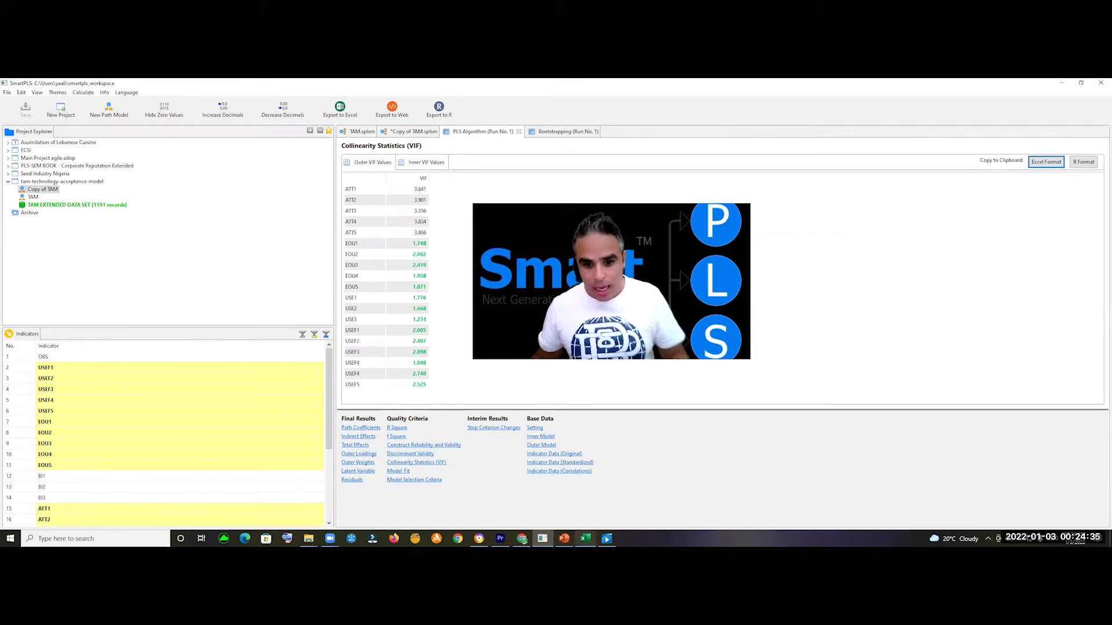
{"action": "key", "text": "alt+Tab"}
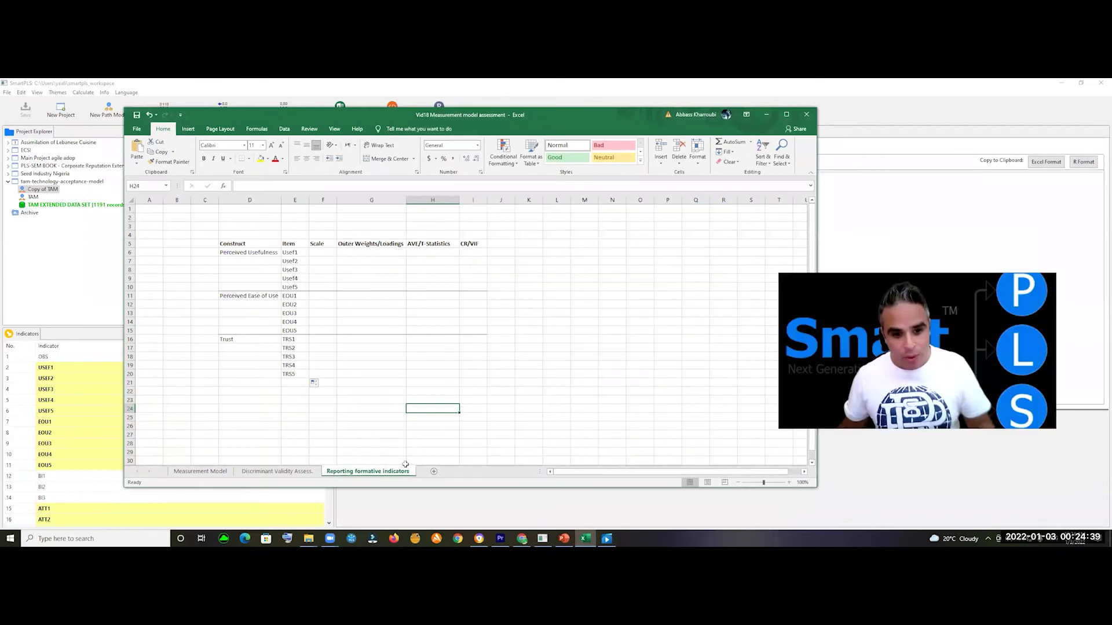
{"action": "left_click_drag", "start_coordinate": [415, 489], "coordinate": [415, 518]}
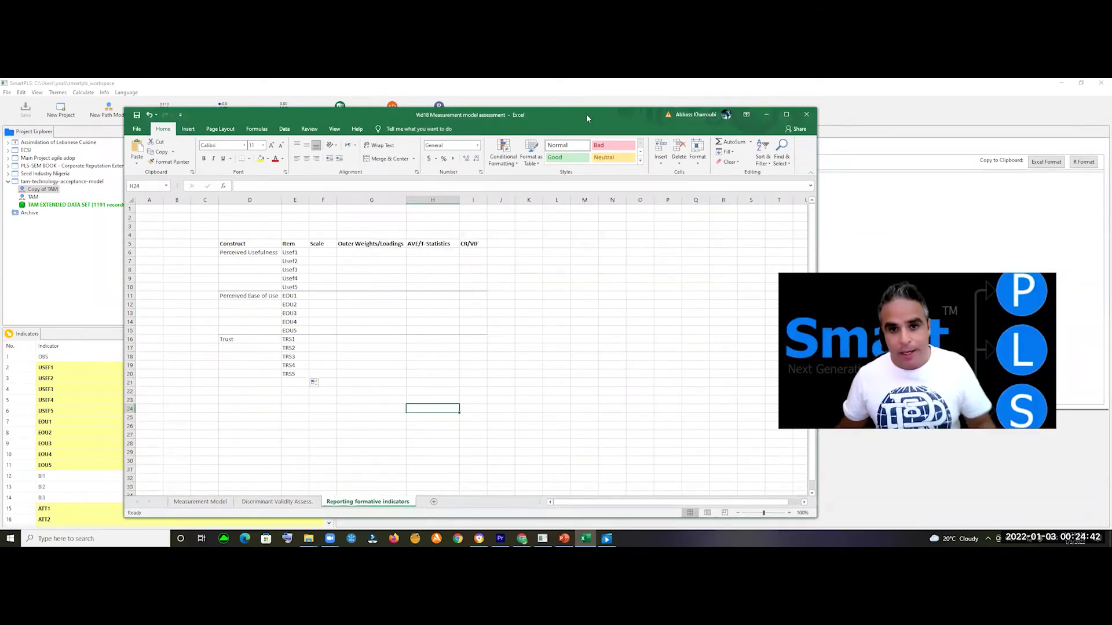
{"action": "left_click_drag", "start_coordinate": [586, 113], "coordinate": [474, 105]}
{"action": "left_click", "coordinate": [472, 235]}
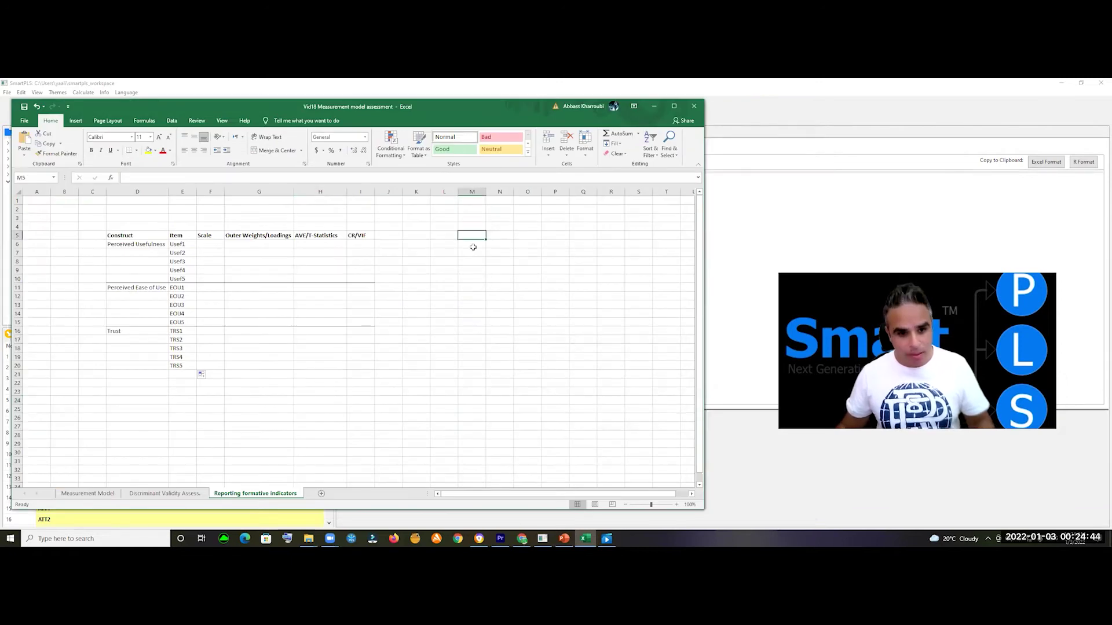
{"action": "type", "text": "VIF ATT1\t3.641 ATT2\t3.901 ATT3\t3.356 ATT4\t3.834 ATT5\t3.866 EOU1\t1.748 EOU2\t2.062 EOU3\t2.419 EOU4\t1.958 EOU5\t1.871 USE1\t1.776 USE2\t1.668 USE3\t1.274 USEF1\t2.005 USEF2\t2.407 USEF3\t2.898 USEF4\t1.048 USEF4\t2.74 USEF5\t2.525"}
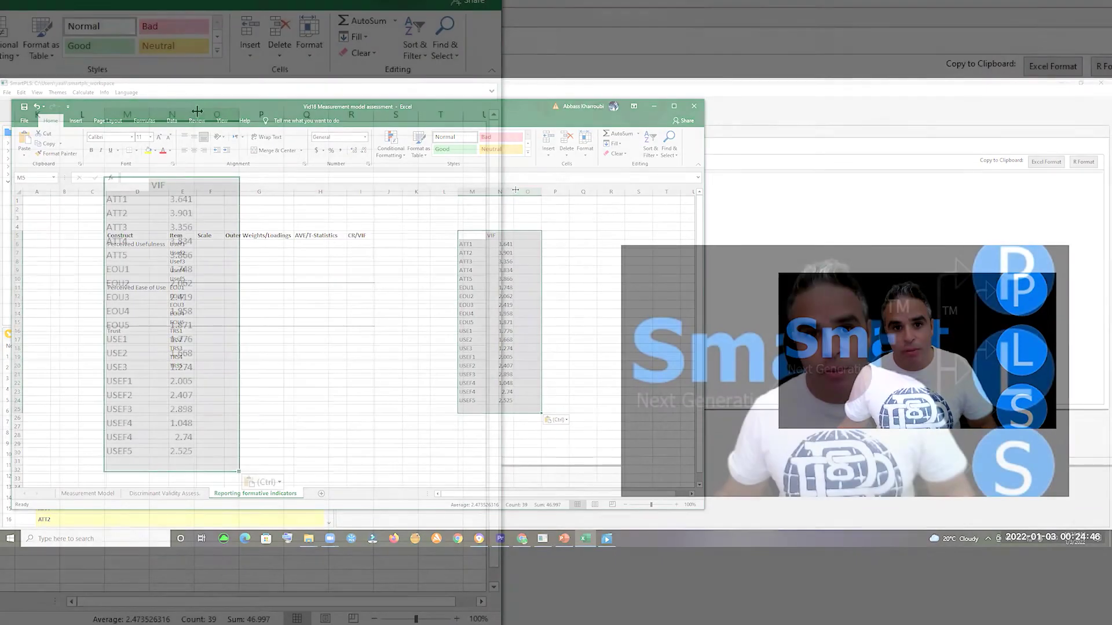
Widen column N, which holds the pasted VIF values, and clear the selection
{"action": "left_click_drag", "start_coordinate": [541, 192], "coordinate": [548, 196]}
{"action": "left_click_drag", "start_coordinate": [248, 120], "coordinate": [232, 124]}
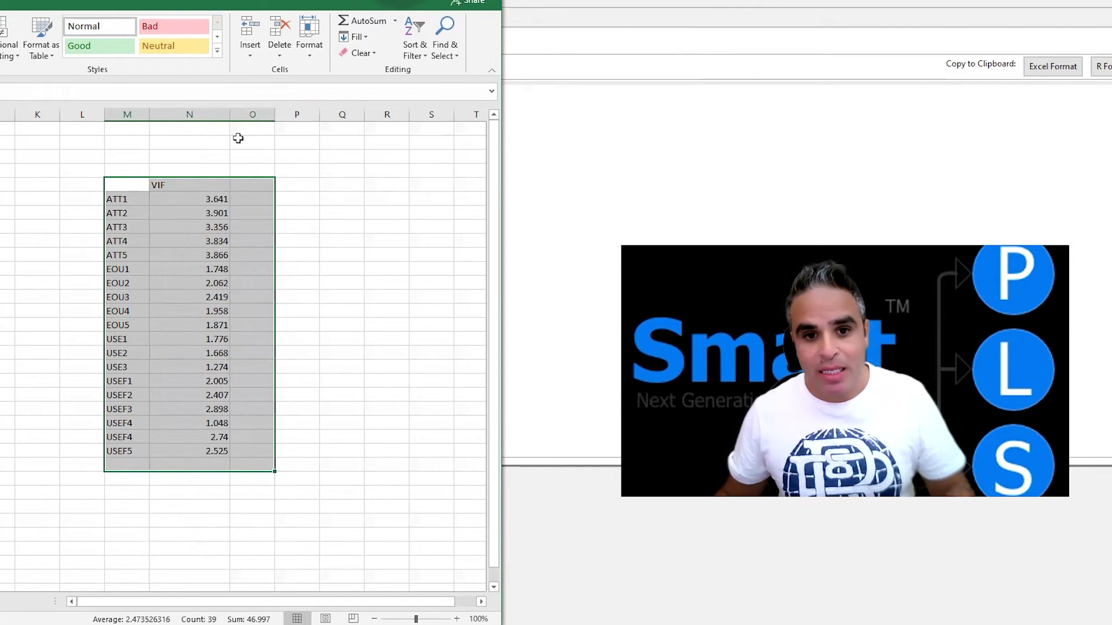
{"action": "left_click", "coordinate": [30, 352]}
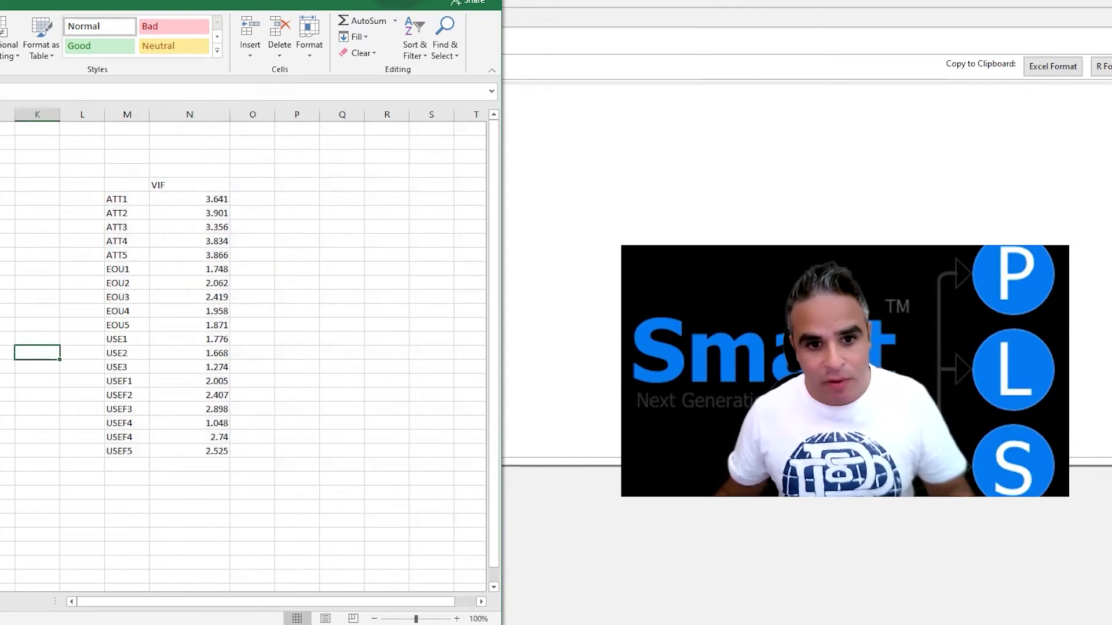
Try to copy the six USEF VIF values into the CR/VIF column from I6, and undo that paste
{"action": "left_click_drag", "start_coordinate": [186, 382], "coordinate": [192, 448]}
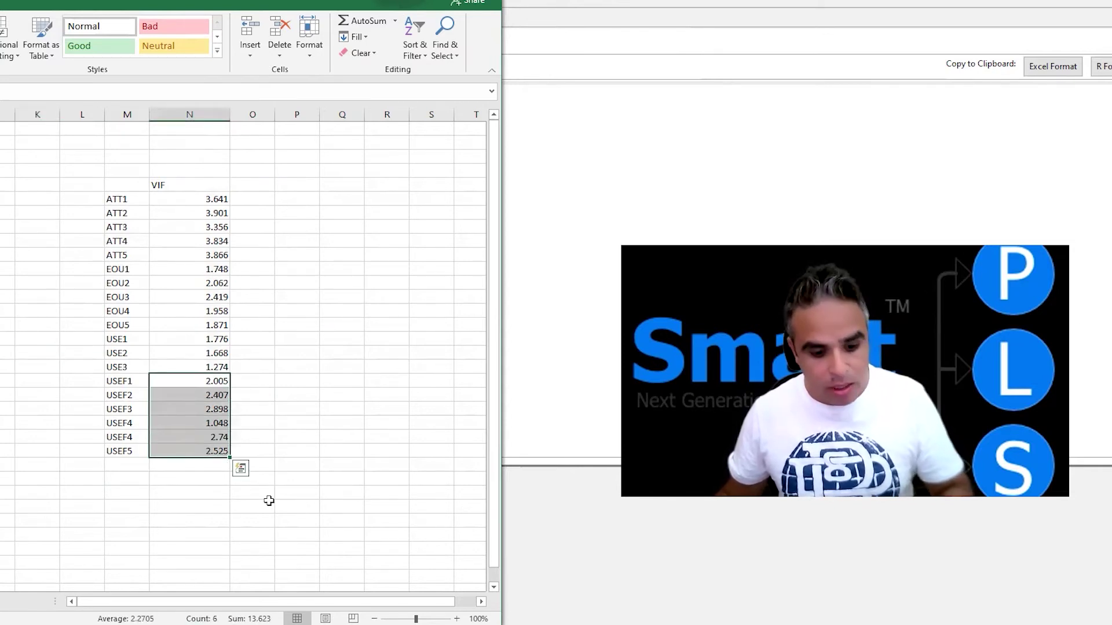
{"action": "key", "text": "ctrl+c"}
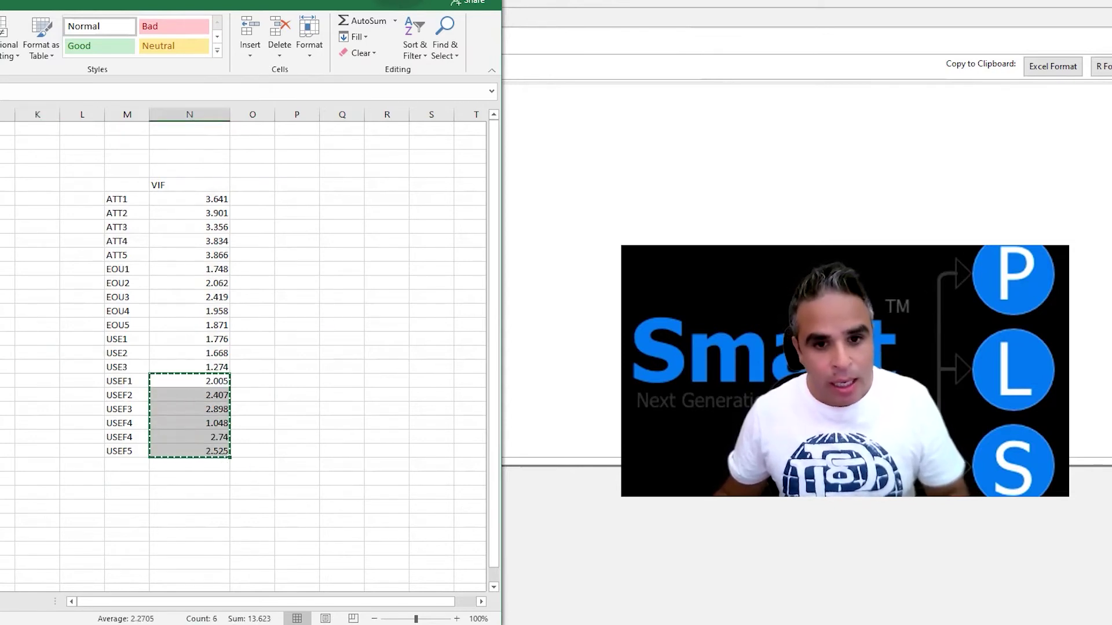
{"action": "key", "text": "alt+Tab"}
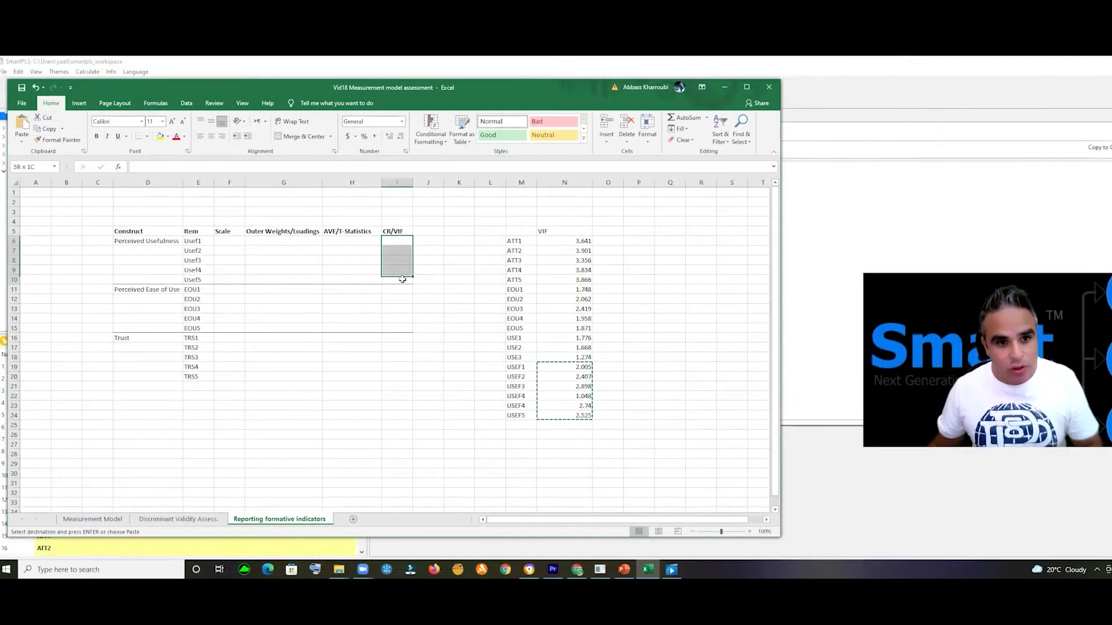
{"action": "left_click_drag", "start_coordinate": [403, 279], "coordinate": [403, 285]}
{"action": "key", "text": "ctrl+v"}
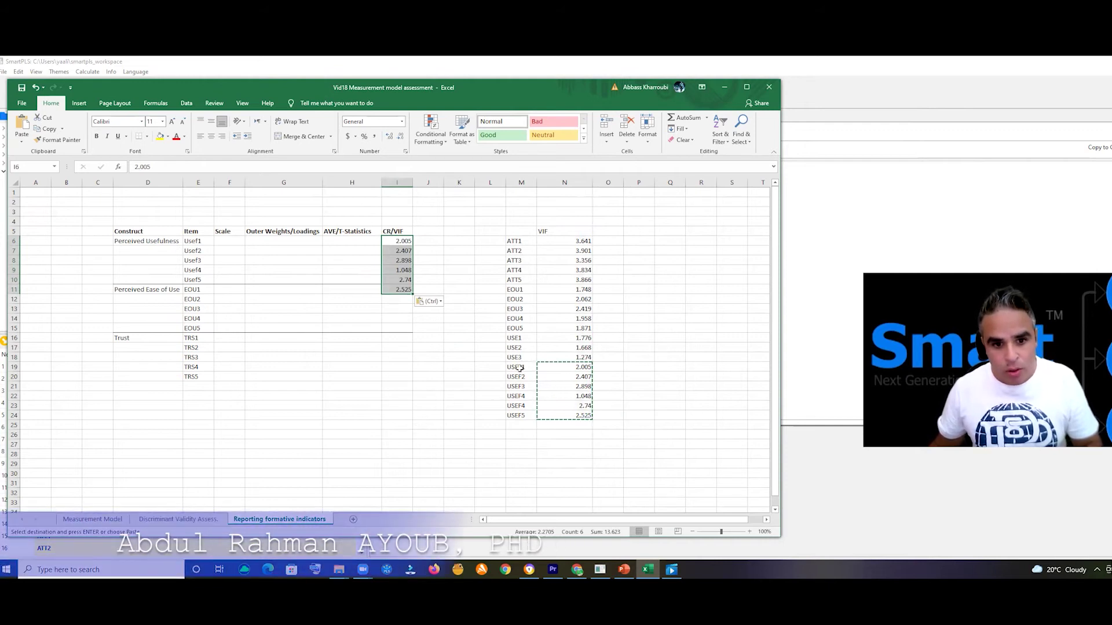
{"action": "left_click", "coordinate": [449, 412]}
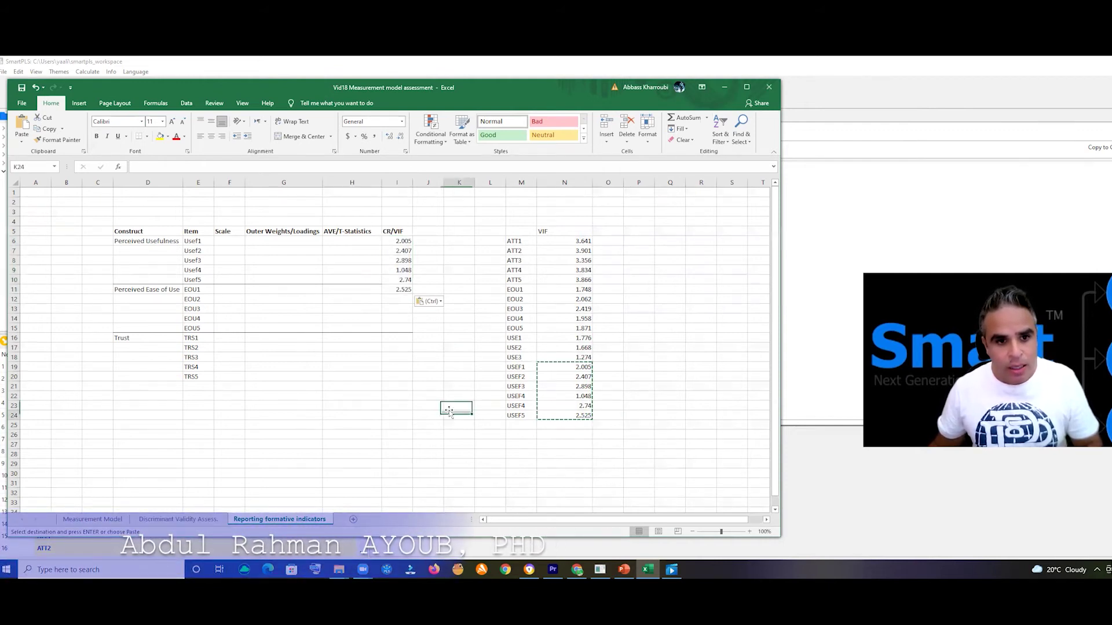
{"action": "left_click", "coordinate": [36, 88]}
{"action": "left_click", "coordinate": [459, 501]}
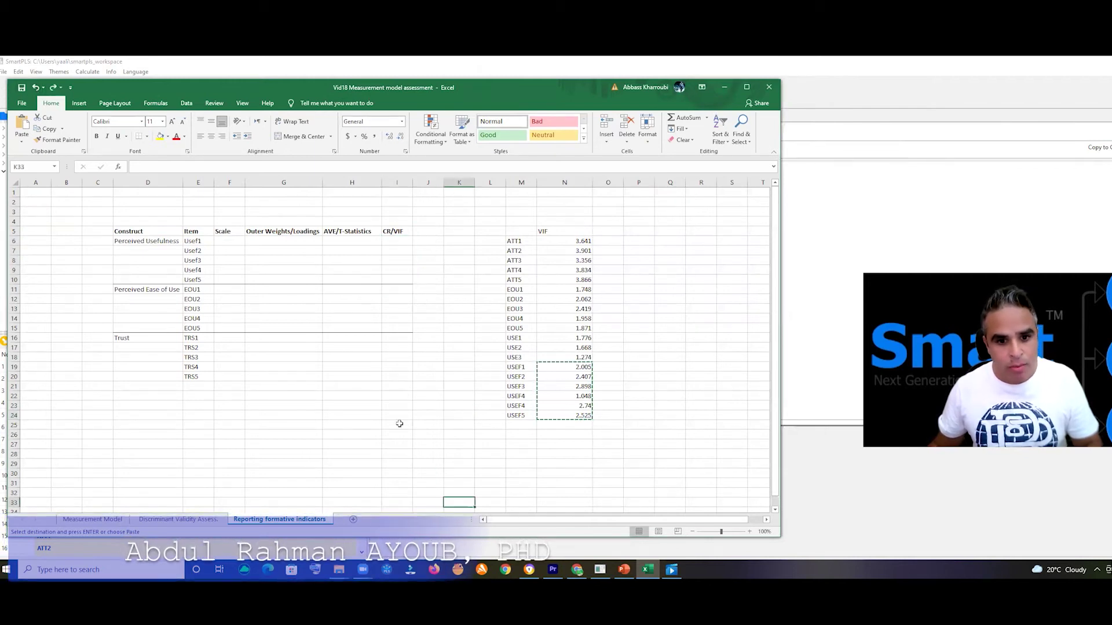
{"action": "key", "text": "Escape"}
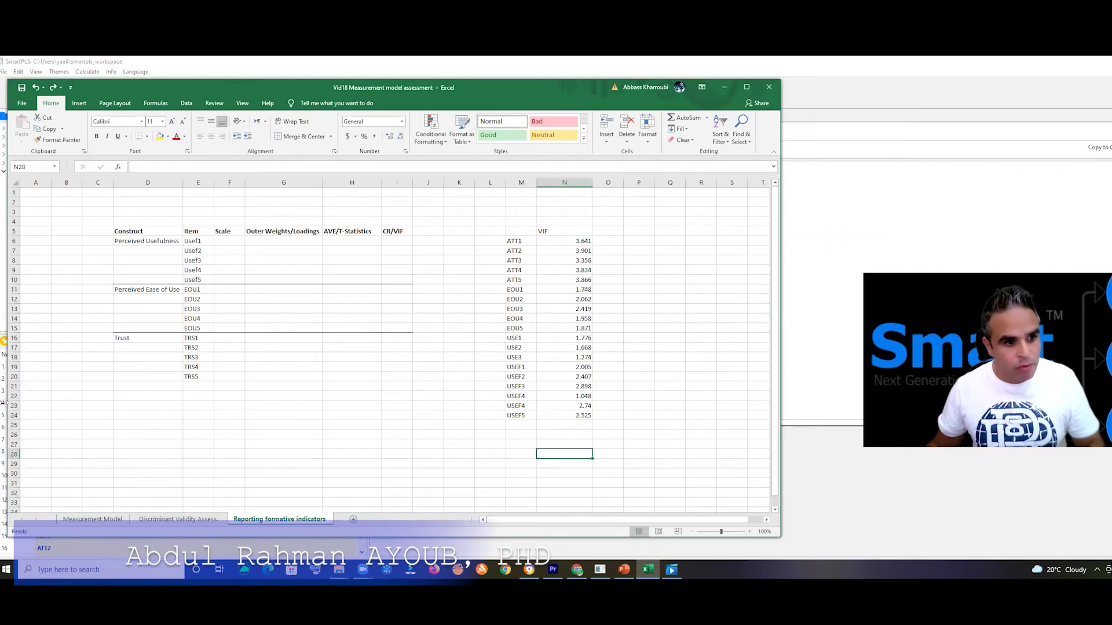
Delete row 23, which holds the duplicate USEF4 entry with VIF 2.74
{"action": "left_click", "coordinate": [14, 405]}
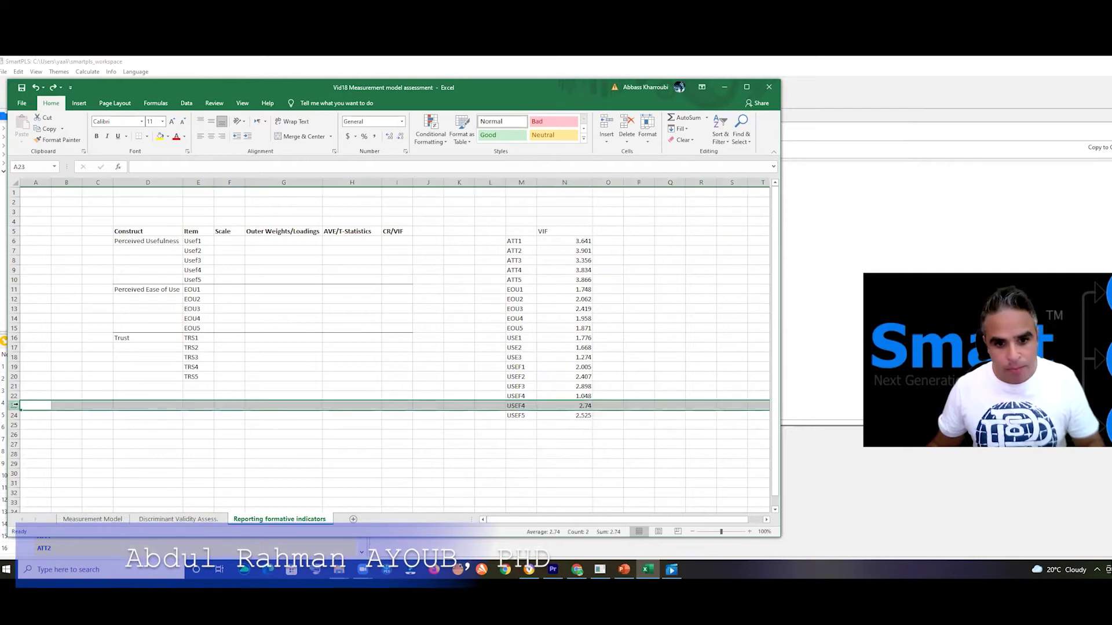
{"action": "right_click", "coordinate": [481, 405]}
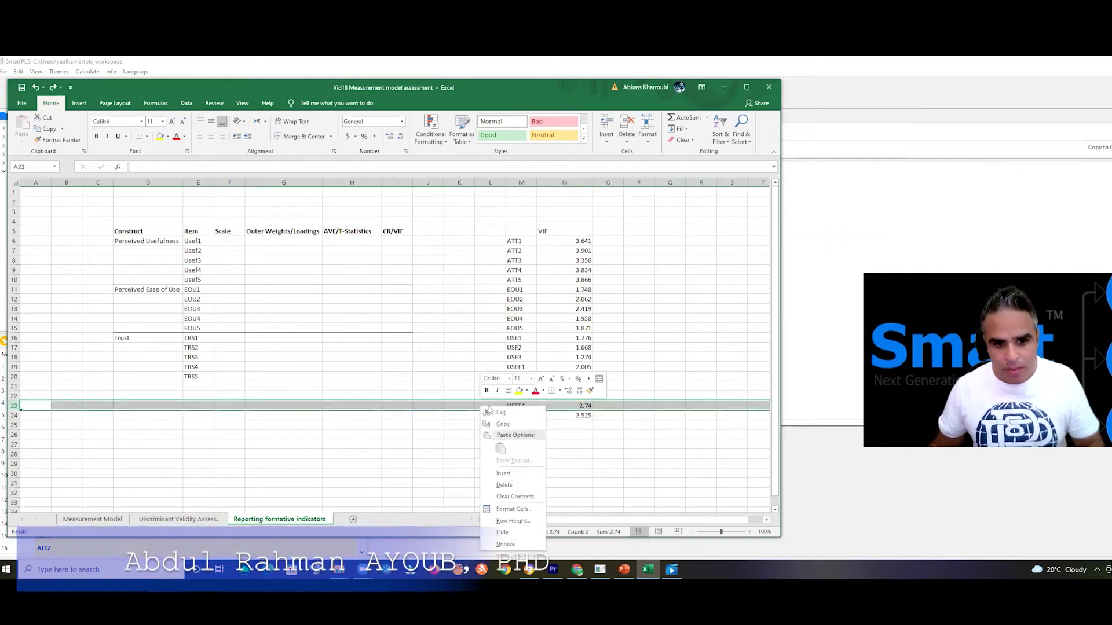
{"action": "left_click", "coordinate": [504, 485]}
{"action": "left_click", "coordinate": [630, 453]}
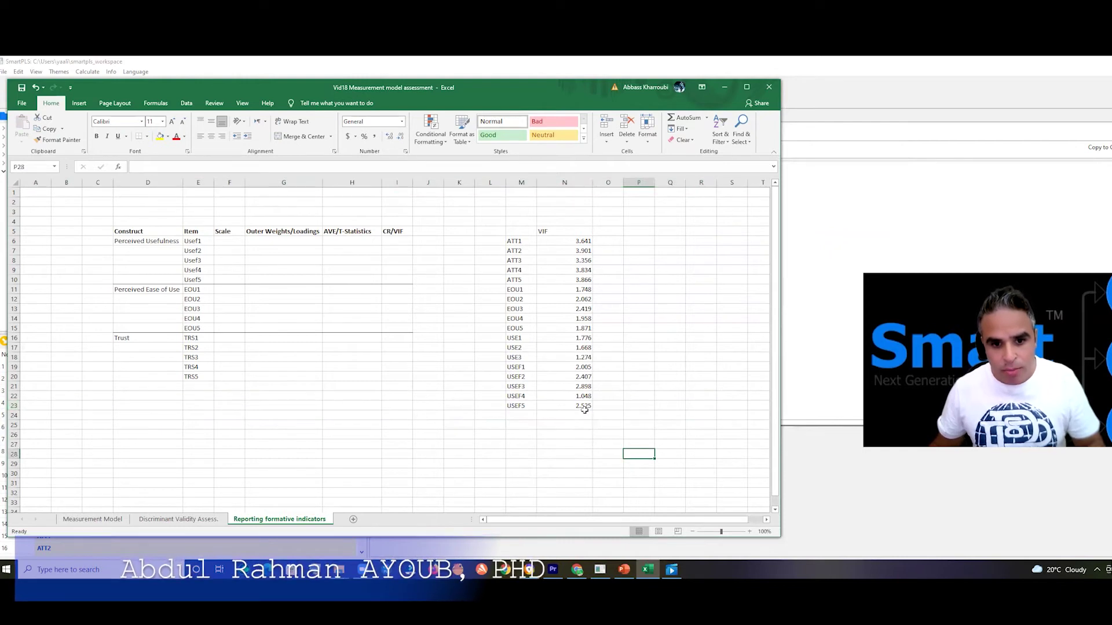
Copy the USEF1 to USEF5 VIF values into the CR/VIF column beside the Perceived Usefulness items, starting at I6
{"action": "mouse_move", "coordinate": [584, 407]}
{"action": "left_mouse_down"}
{"action": "mouse_move", "coordinate": [579, 368]}
{"action": "mouse_move", "coordinate": [580, 411]}
{"action": "left_mouse_up"}
{"action": "key", "text": "ctrl+c"}
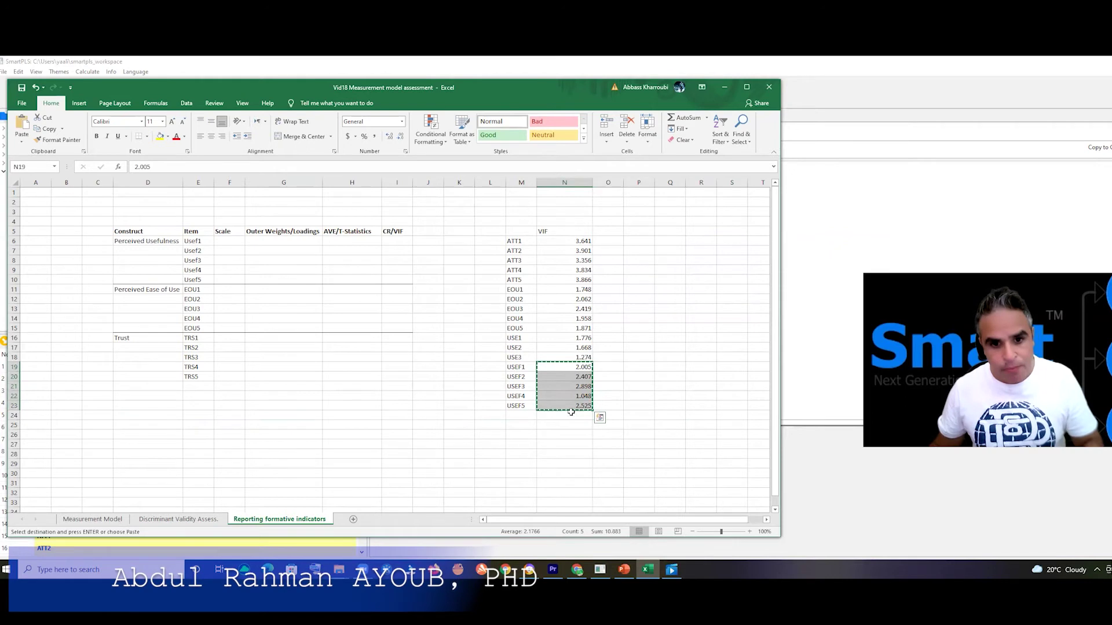
{"action": "left_click", "coordinate": [398, 240]}
{"action": "key", "text": "ctrl+v"}
{"action": "left_click", "coordinate": [439, 368]}
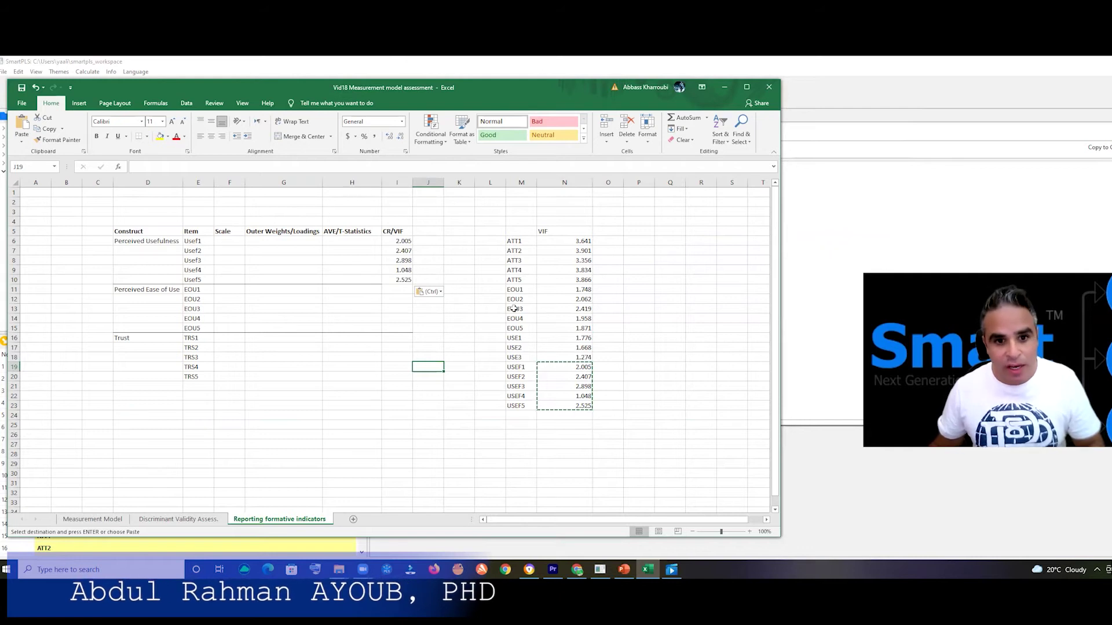
Copy the EOU1 to EOU5 VIF values into the CR/VIF column beside the Perceived Ease of Use items, starting at I11
{"action": "left_click", "coordinate": [517, 291]}
{"action": "left_click_drag", "start_coordinate": [517, 290], "coordinate": [577, 335]}
{"action": "key", "text": "ctrl+c"}
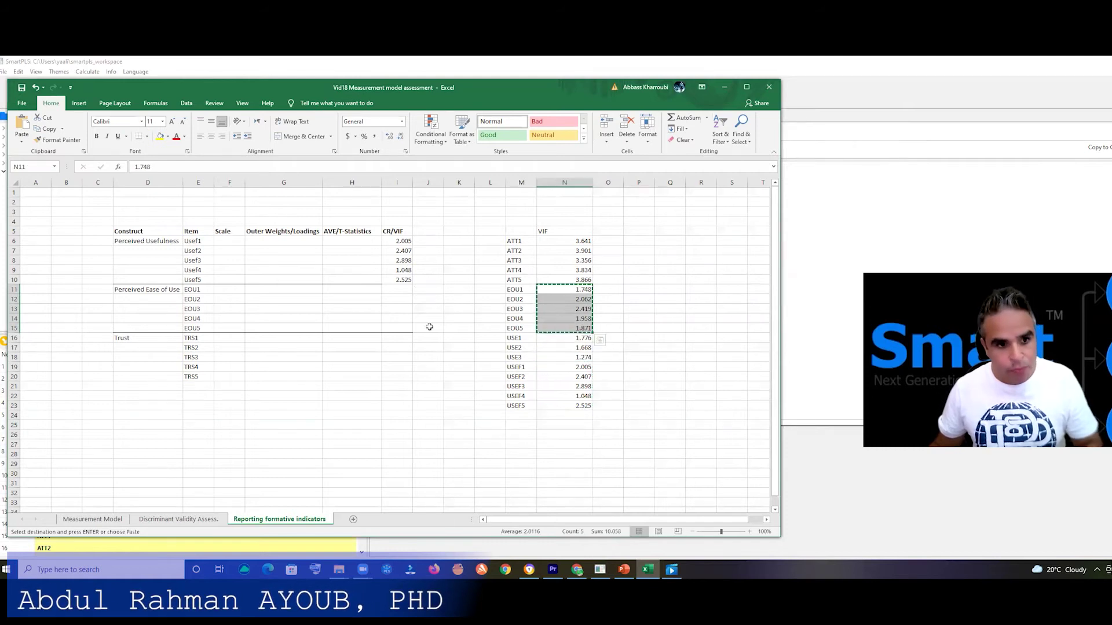
{"action": "left_click", "coordinate": [391, 292]}
{"action": "key", "text": "ctrl+v"}
{"action": "left_click", "coordinate": [397, 357]}
Add a bottom border to H10:I10 and H15:I15 to extend the construct divider lines under the CR/VIF column
{"action": "left_click_drag", "start_coordinate": [353, 279], "coordinate": [400, 279]}
{"action": "key", "text": "Escape"}
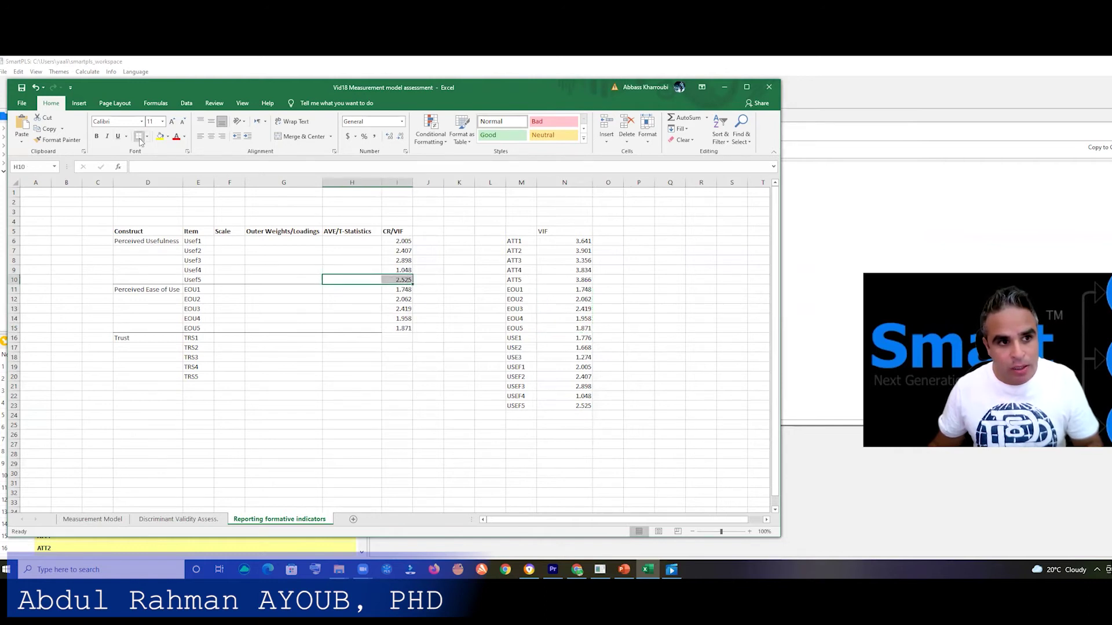
{"action": "left_click", "coordinate": [431, 409]}
{"action": "left_click", "coordinate": [380, 328]}
{"action": "left_click_drag", "start_coordinate": [383, 328], "coordinate": [386, 328]}
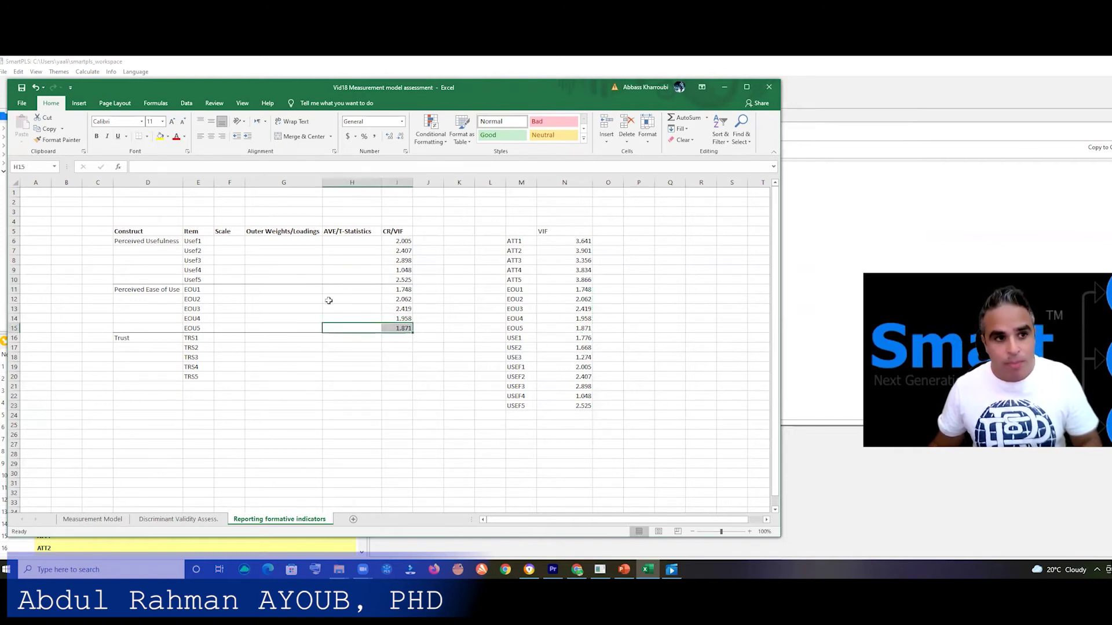
{"action": "left_click", "coordinate": [411, 408]}
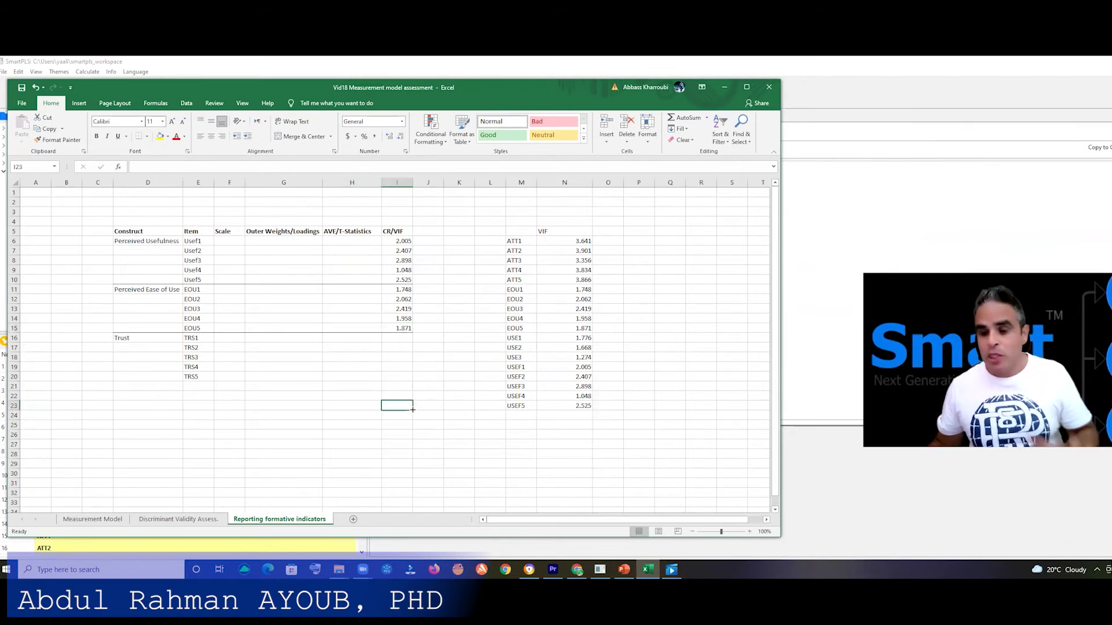
Switch back to SmartPLS and review the outer weights and their p values in the Bootstrapping (Run No. 1) report
{"action": "left_click", "coordinate": [722, 88]}
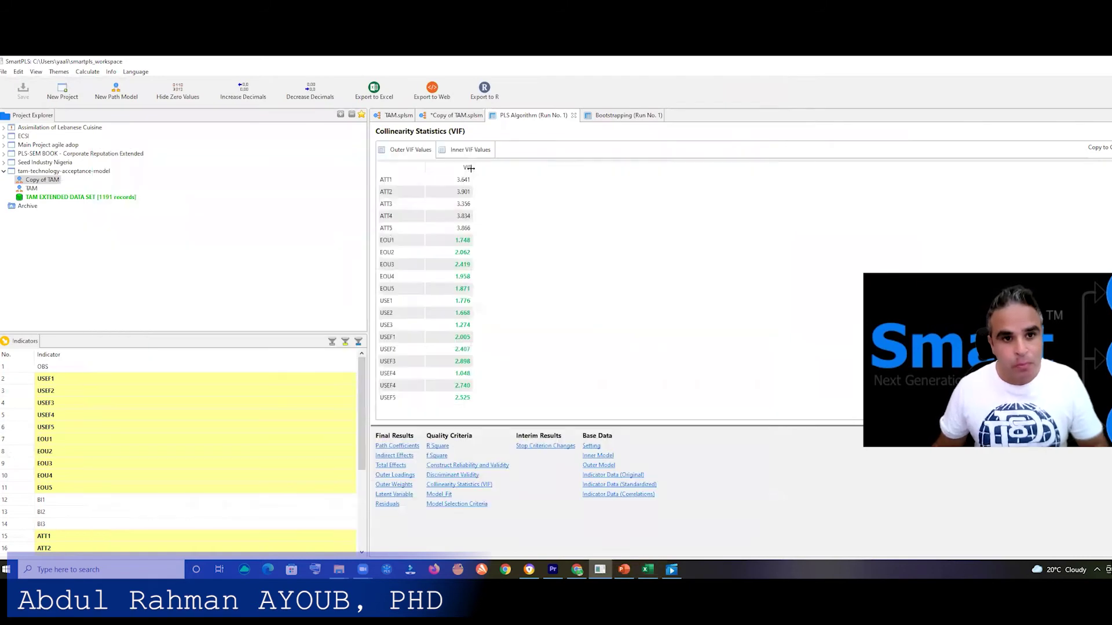
{"action": "left_click", "coordinate": [611, 116]}
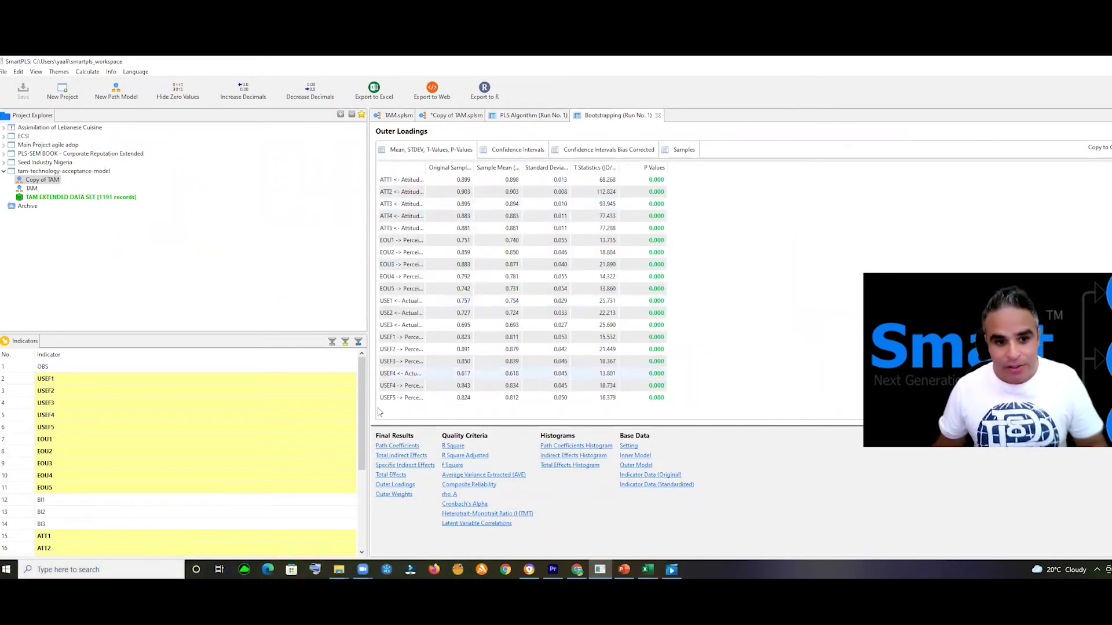
{"action": "left_click", "coordinate": [404, 495]}
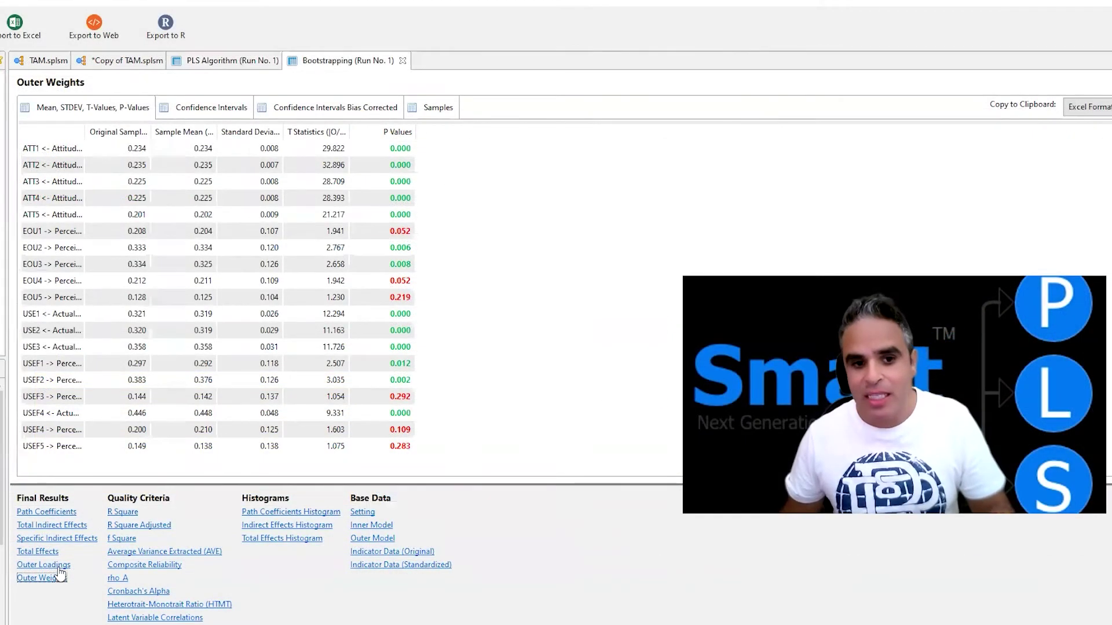
{"action": "left_click", "coordinate": [59, 566]}
{"action": "left_click", "coordinate": [56, 577]}
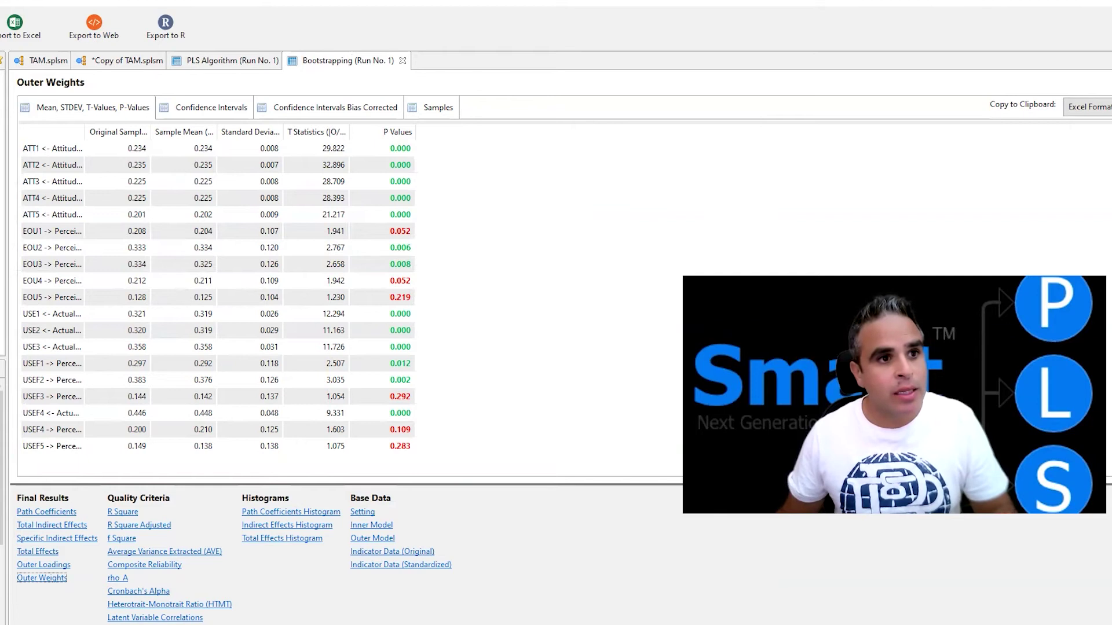
{"action": "left_click", "coordinate": [622, 217]}
Rerun bootstrapping on the Copy of TAM model with a significance level of 0.10 and open the new report's outer weights
{"action": "left_click", "coordinate": [123, 62]}
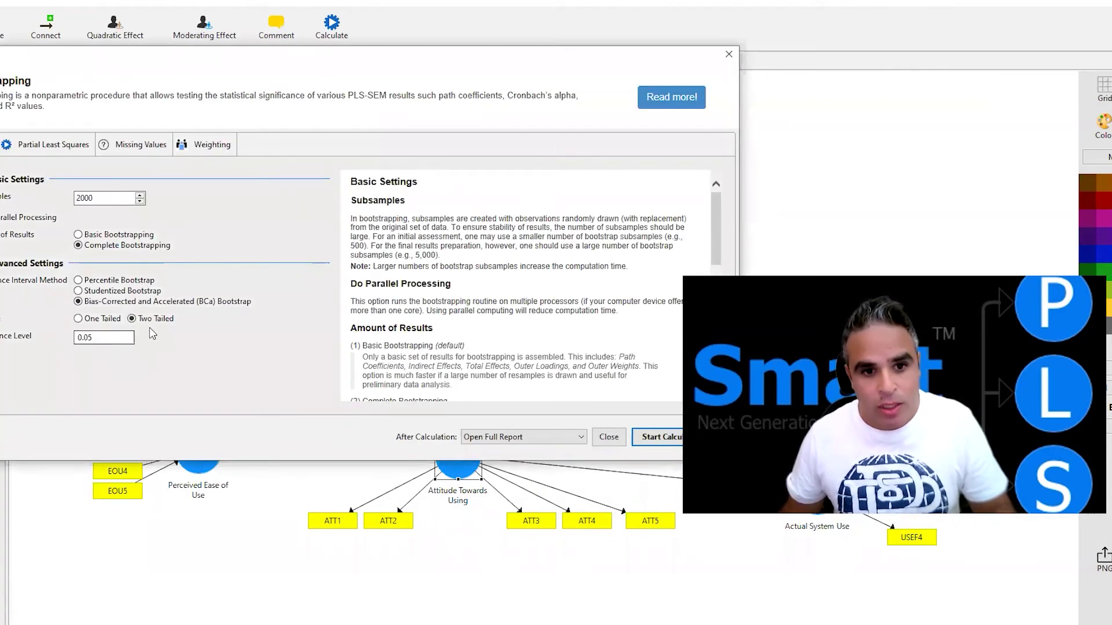
{"action": "left_click", "coordinate": [95, 338]}
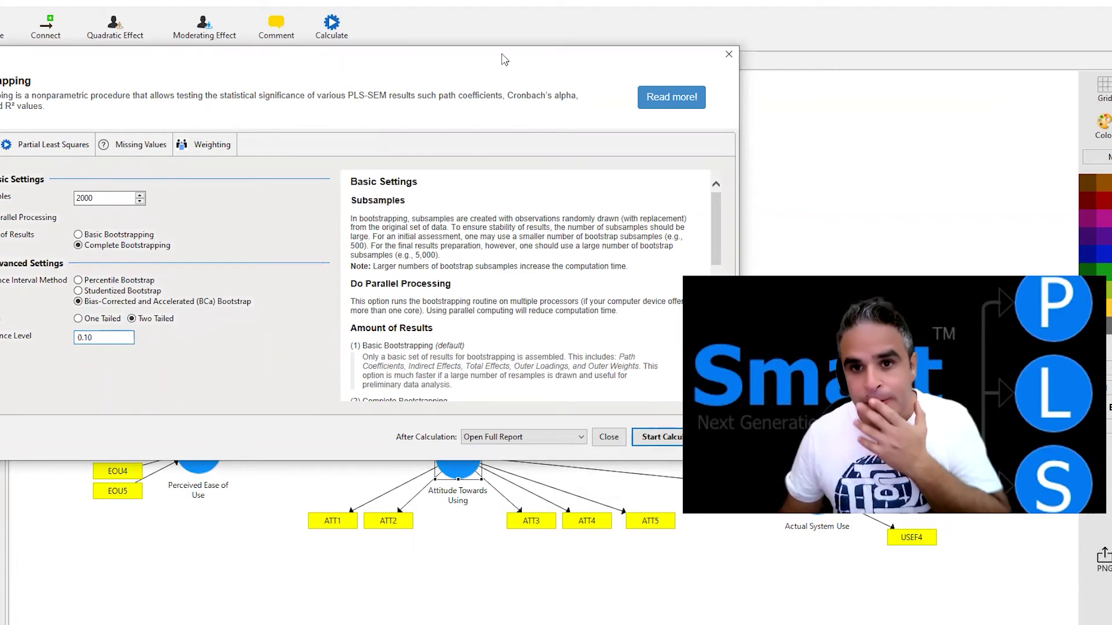
{"action": "left_click_drag", "start_coordinate": [501, 66], "coordinate": [273, 86]}
{"action": "left_click", "coordinate": [443, 458]}
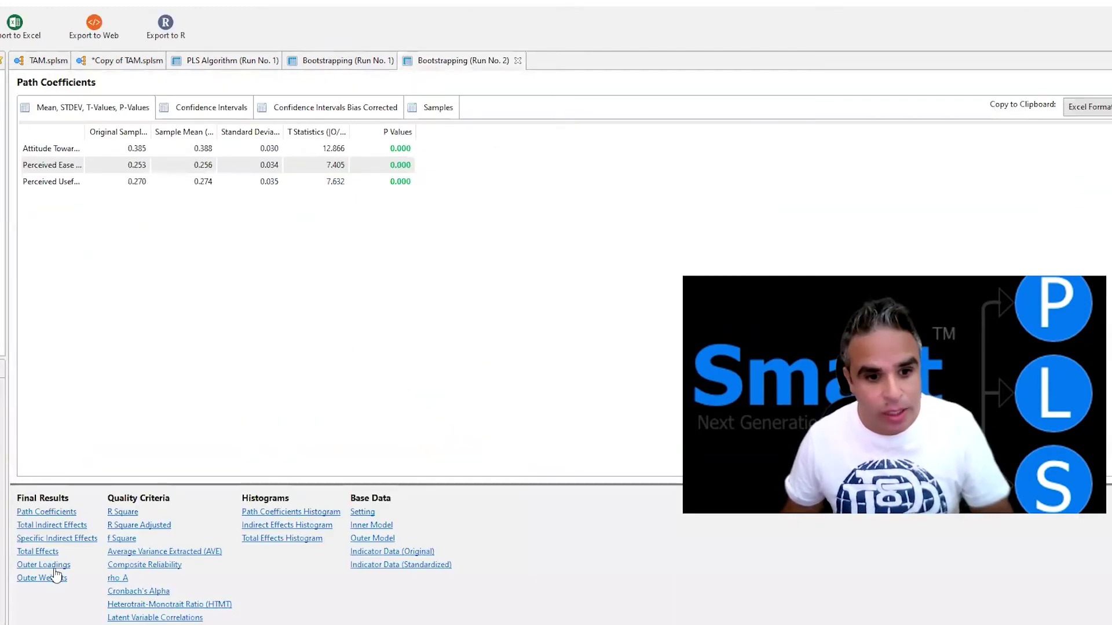
{"action": "left_click", "coordinate": [56, 576]}
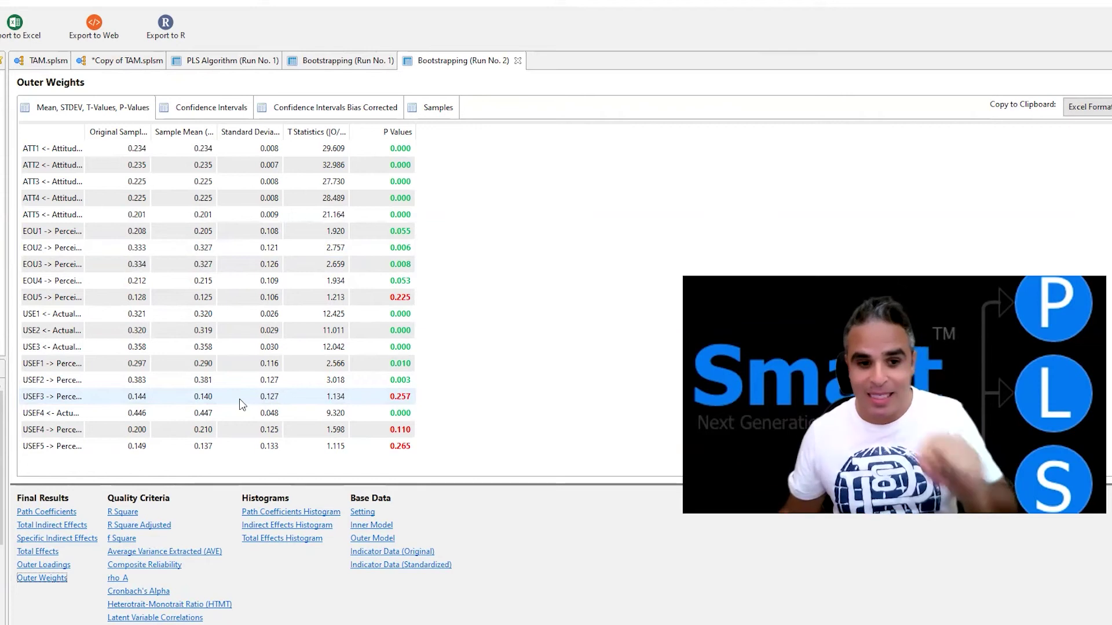
Copy the outer loadings of Bootstrapping (Run No. 2) in Excel format and paste them at Q5 of the maximized Excel sheet
{"action": "left_click", "coordinate": [36, 566]}
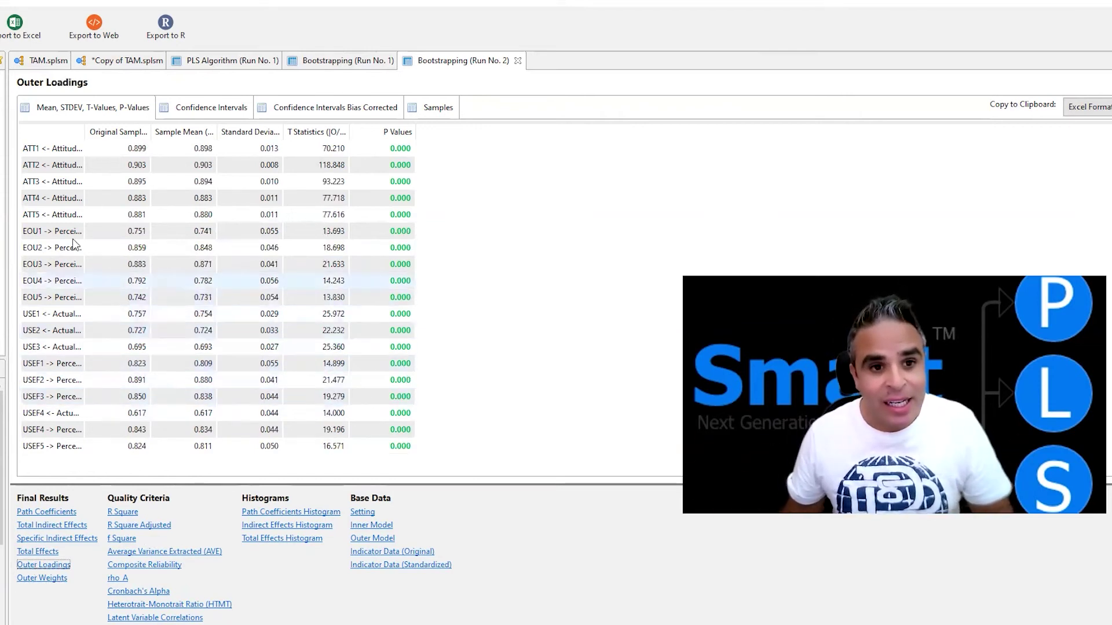
{"action": "left_click", "coordinate": [1087, 110]}
{"action": "key", "text": "alt+Tab"}
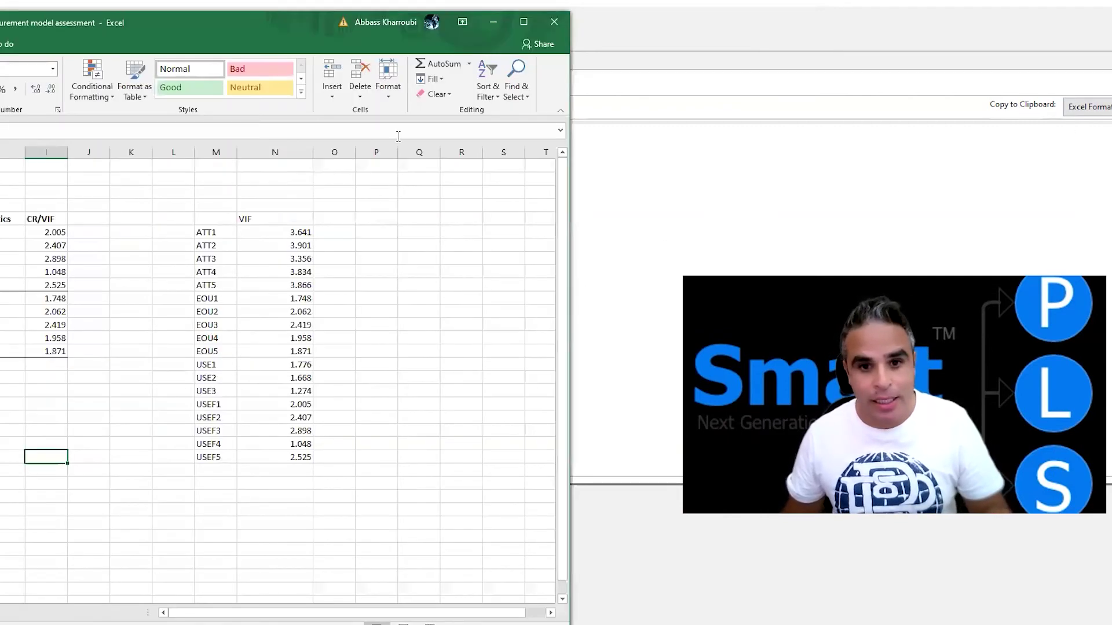
{"action": "left_click", "coordinate": [525, 23]}
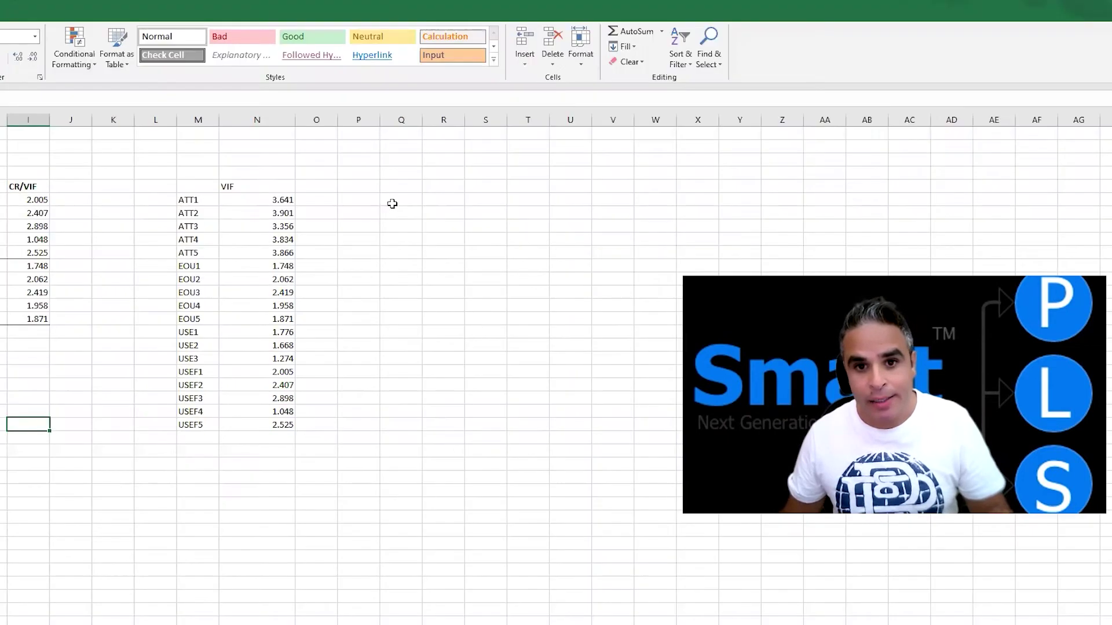
{"action": "left_click", "coordinate": [387, 187]}
{"action": "key", "text": "ctrl+v"}
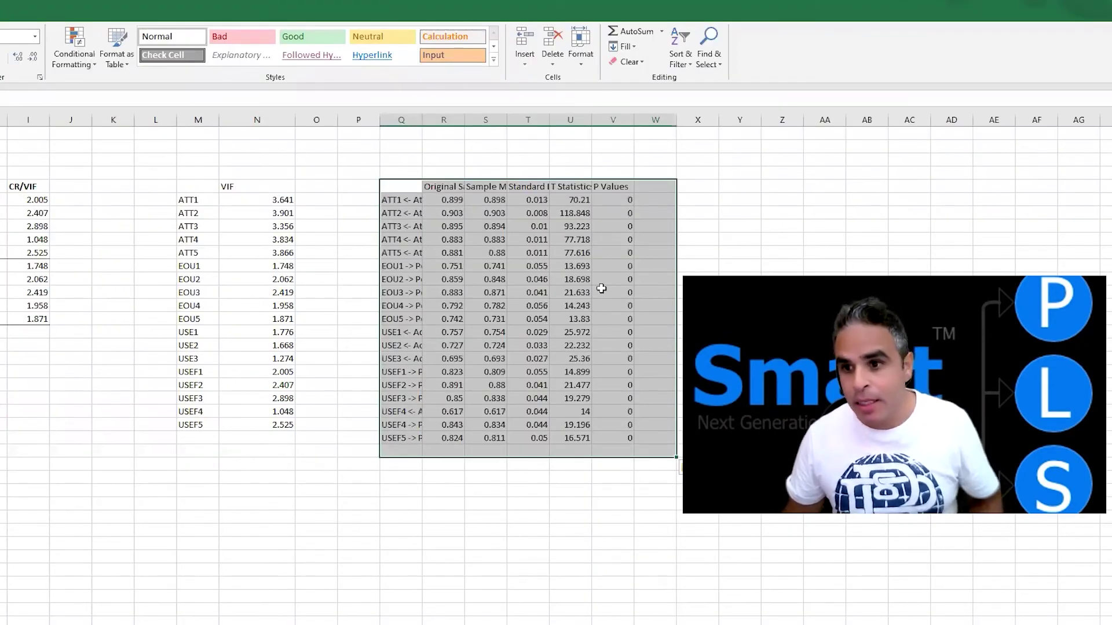
Widen column R so the Original Sample (O) heading of the pasted outer loadings fits
{"action": "left_click_drag", "start_coordinate": [460, 110], "coordinate": [671, 118]}
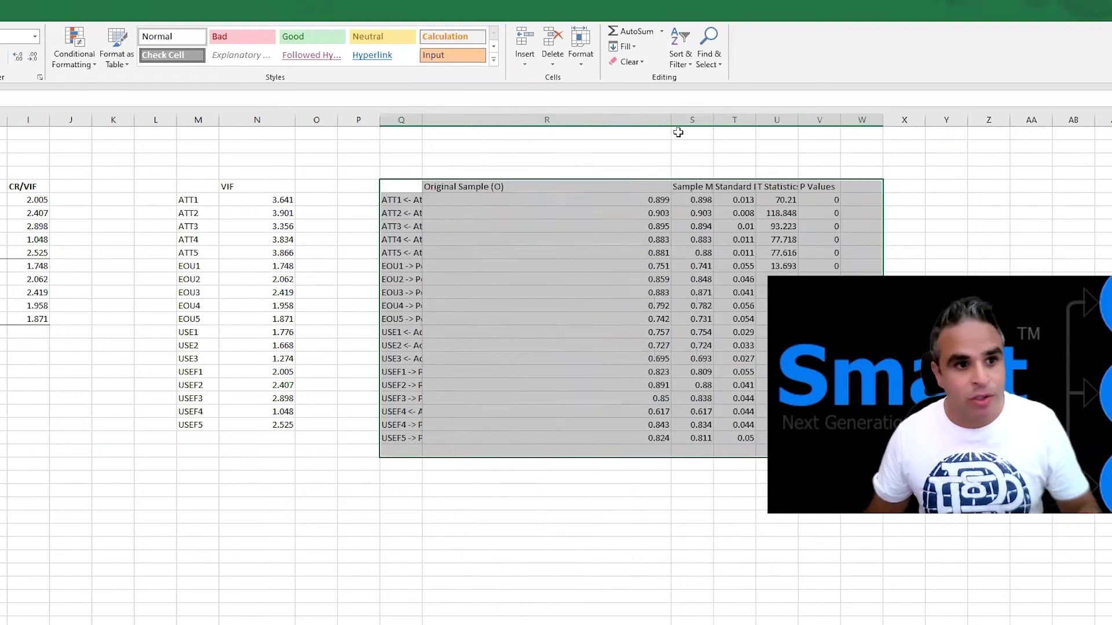
{"action": "left_click", "coordinate": [550, 195]}
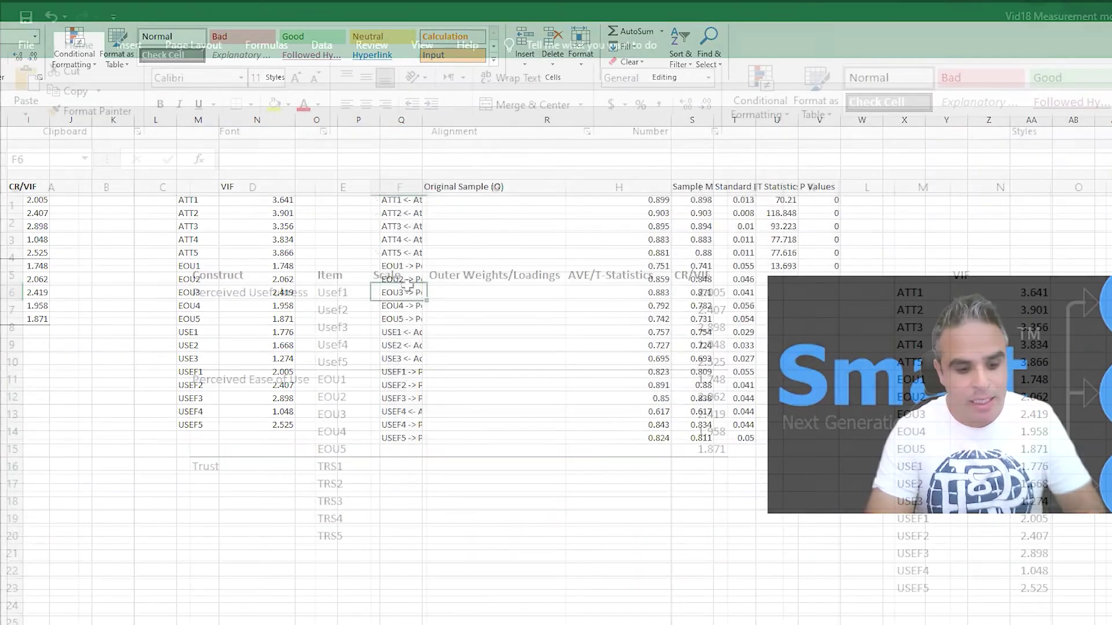
Enter Formative as the scale in F6, fill it to F15 for all Usef and EOU items, and fit column F's width
{"action": "type", "text": "Formative"}
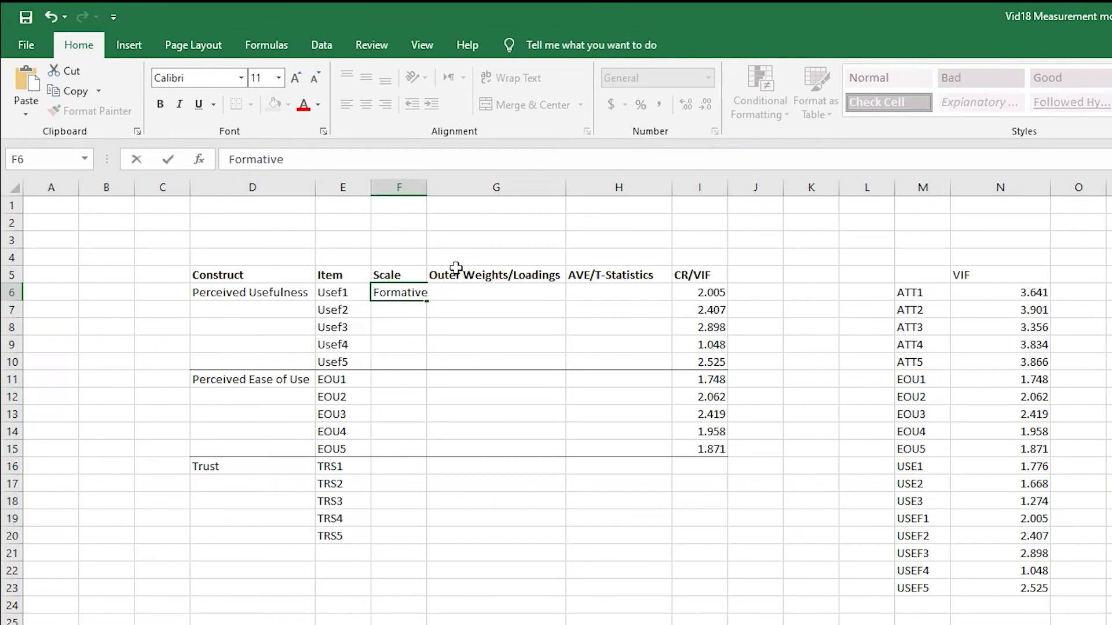
{"action": "left_click_drag", "start_coordinate": [426, 302], "coordinate": [405, 458]}
{"action": "left_click", "coordinate": [390, 482]}
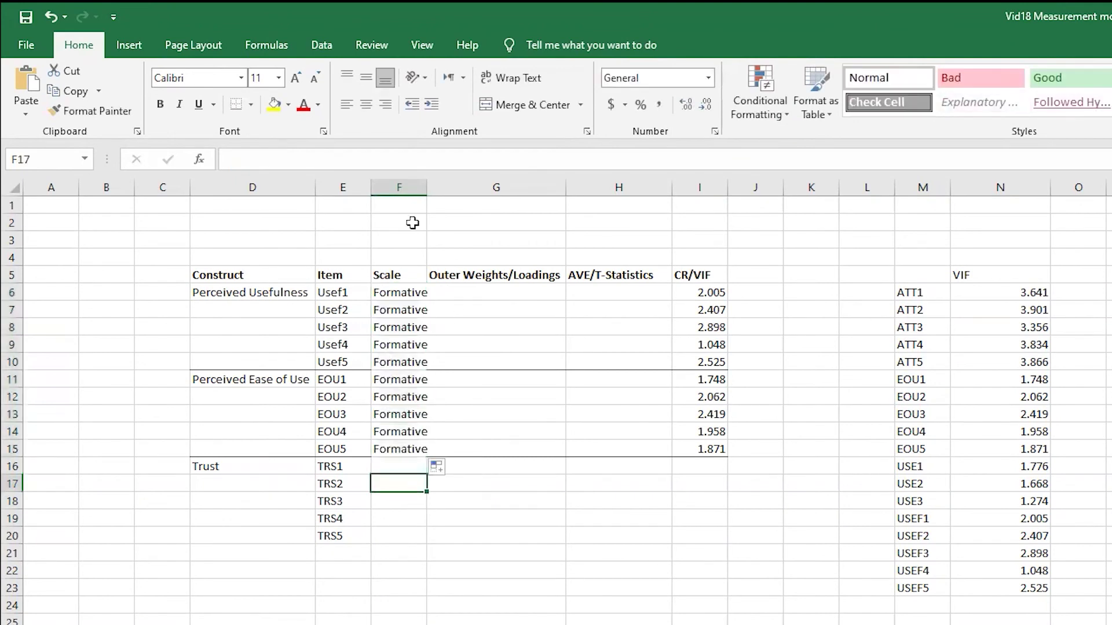
{"action": "double_click", "coordinate": [427, 187]}
Enter Reflective as the scale for TRS1 in F16 and fill it through TRS5 in F20
{"action": "left_click", "coordinate": [395, 465]}
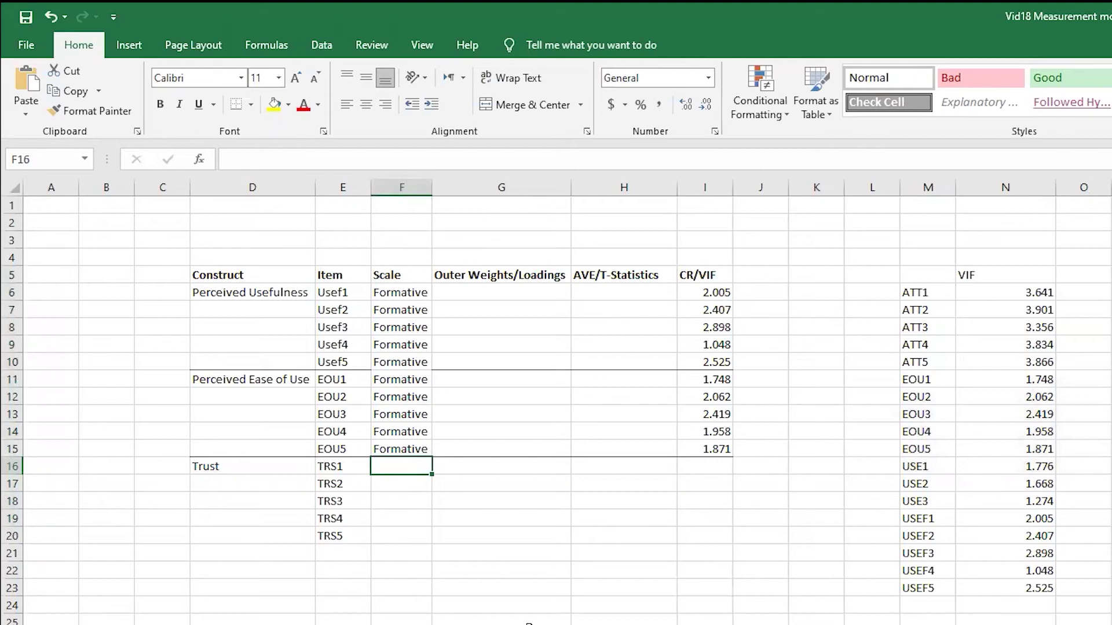
{"action": "type", "text": "Reflective"}
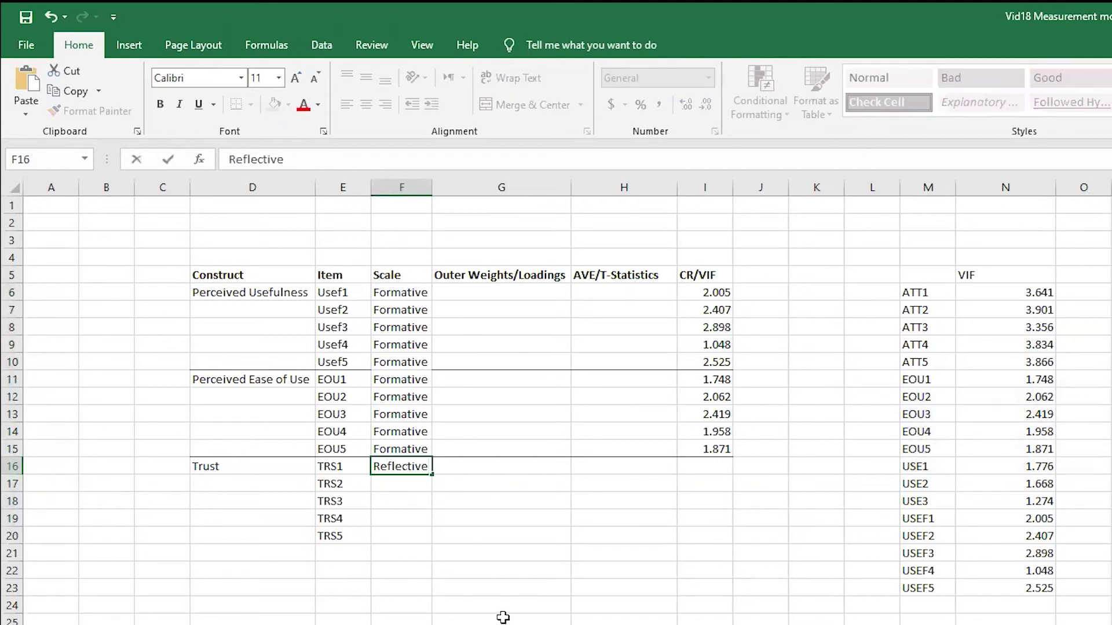
{"action": "key", "text": "Return"}
{"action": "left_click", "coordinate": [414, 464]}
{"action": "left_click_drag", "start_coordinate": [432, 473], "coordinate": [425, 541]}
{"action": "left_click", "coordinate": [504, 622]}
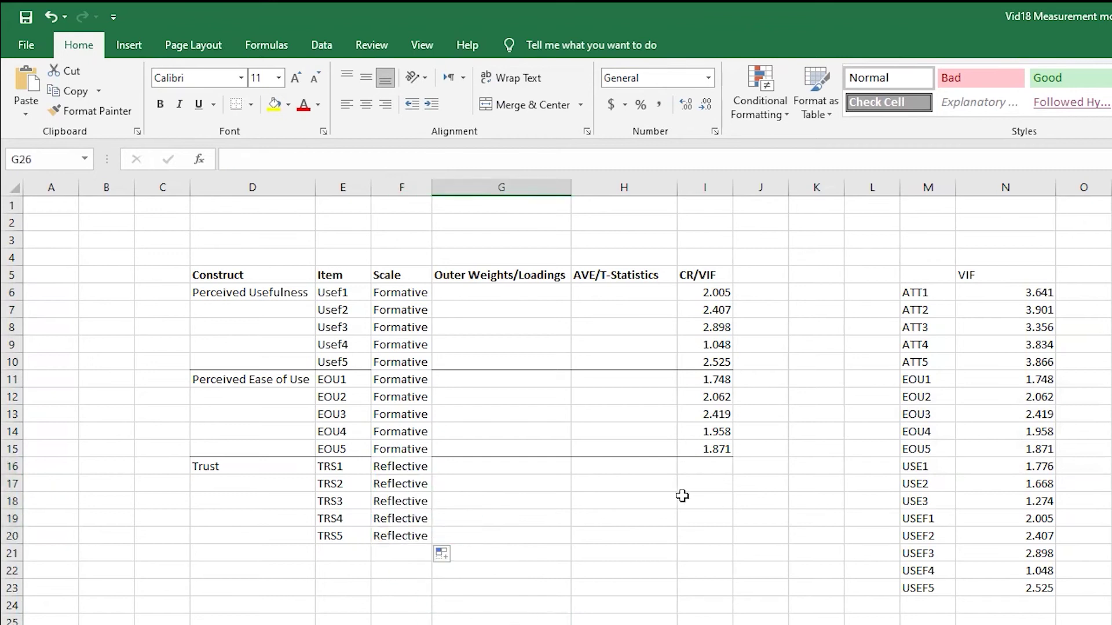
Apply a bottom border to D10:G10 to restore the divider line below the Perceived Usefulness items
{"action": "left_click_drag", "start_coordinate": [233, 360], "coordinate": [526, 458]}
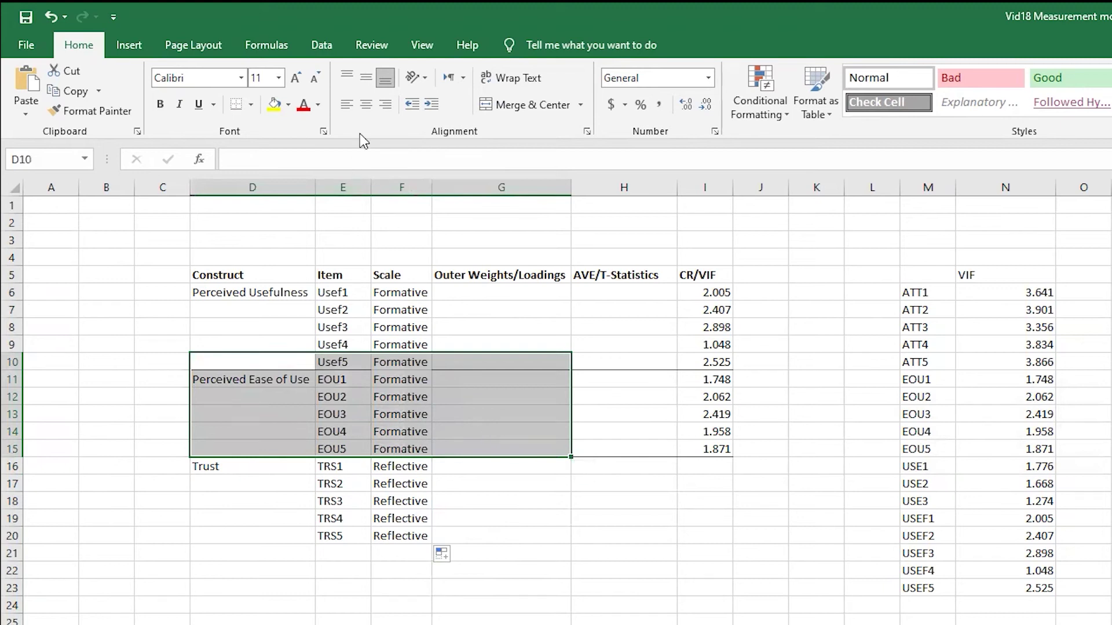
{"action": "left_click", "coordinate": [543, 535]}
{"action": "left_click_drag", "start_coordinate": [494, 360], "coordinate": [298, 355]}
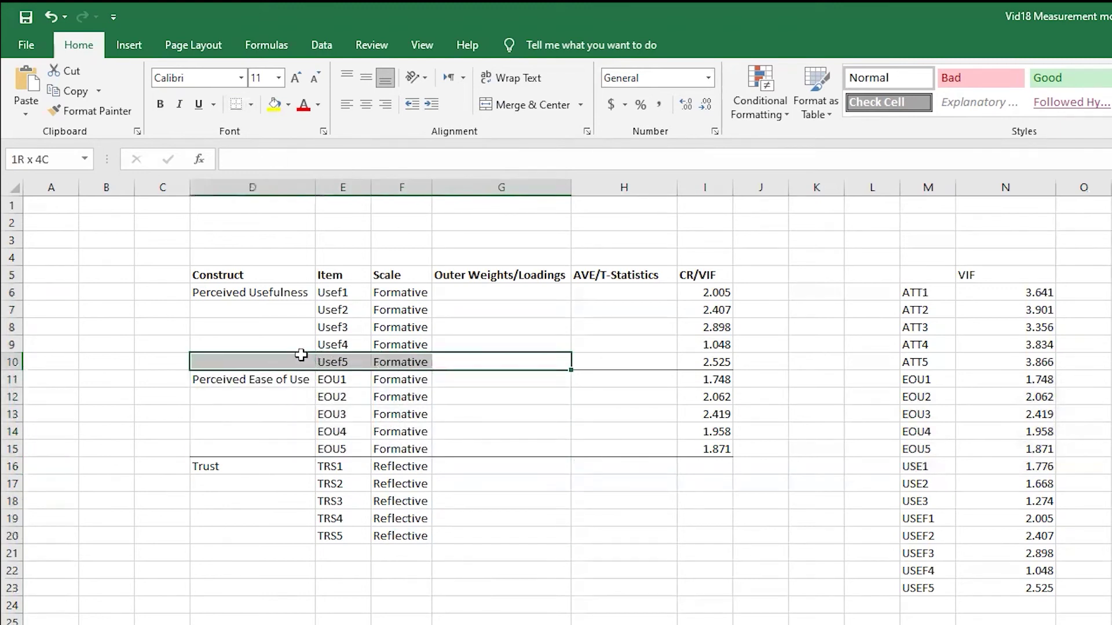
{"action": "left_click", "coordinate": [236, 104]}
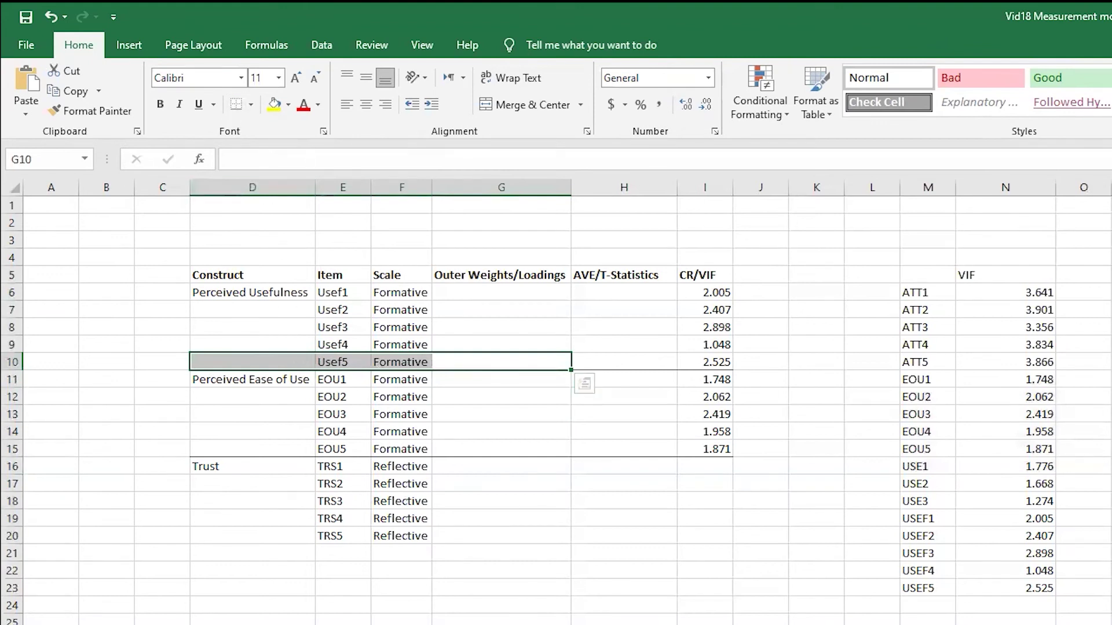
{"action": "left_click", "coordinate": [705, 624]}
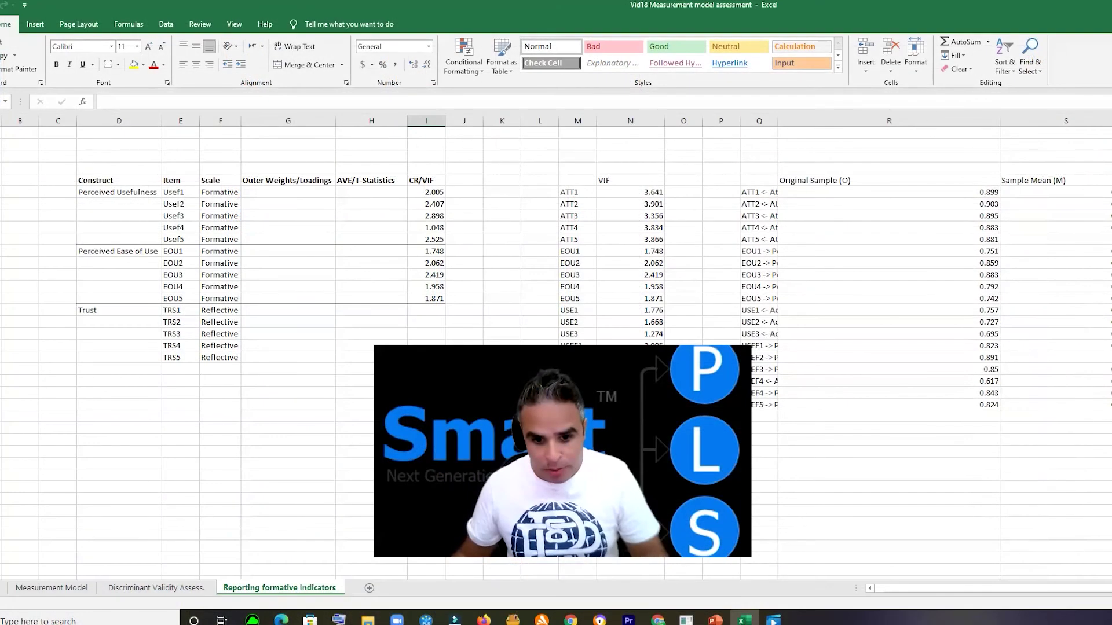
Switch to the PowerPoint presentation and open the Summary slide to review what to report for reflective and formative constructs
{"action": "left_click", "coordinate": [716, 620]}
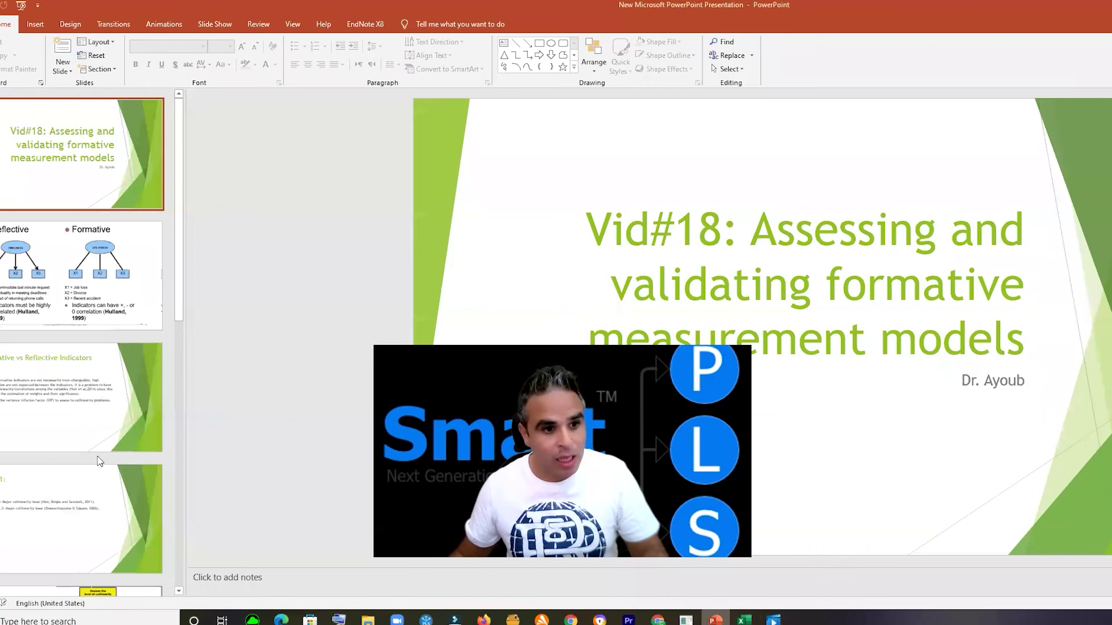
{"action": "scroll", "coordinate": [81, 458], "scroll_direction": "down", "scroll_amount": 10}
{"action": "left_click", "coordinate": [60, 449]}
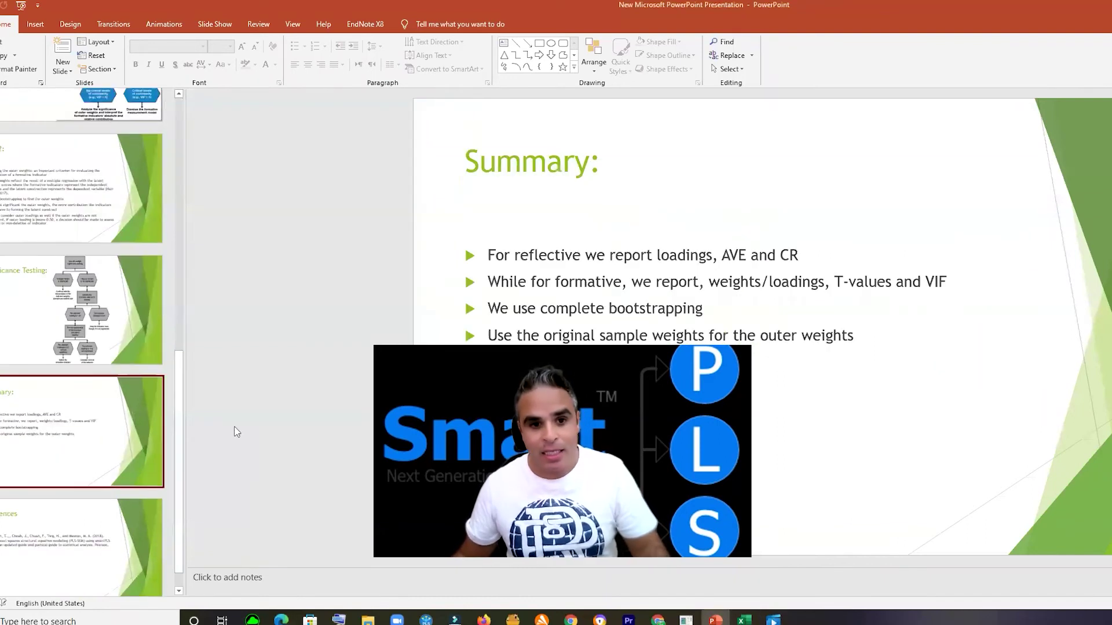